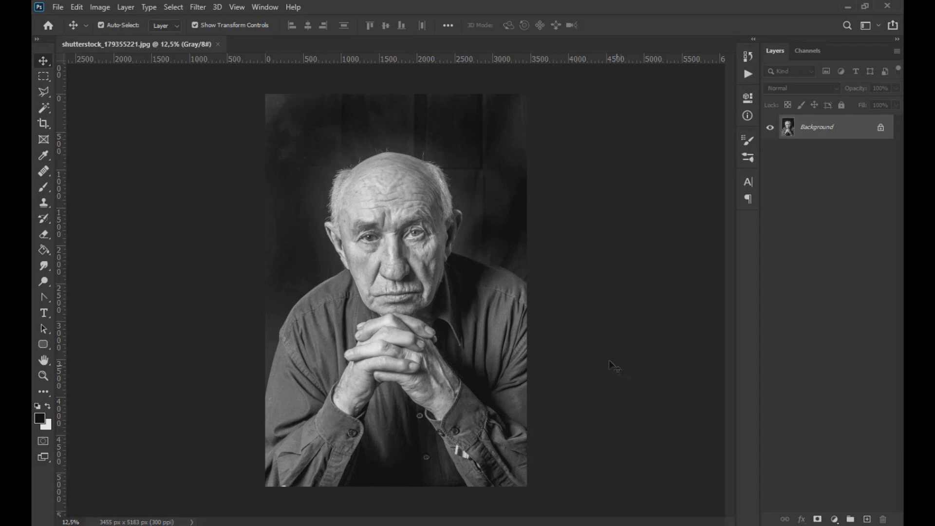
Duplicate the Background layer of the portrait and convert the copy to a smart object
key("ctrl+j")
right_click(828, 132)
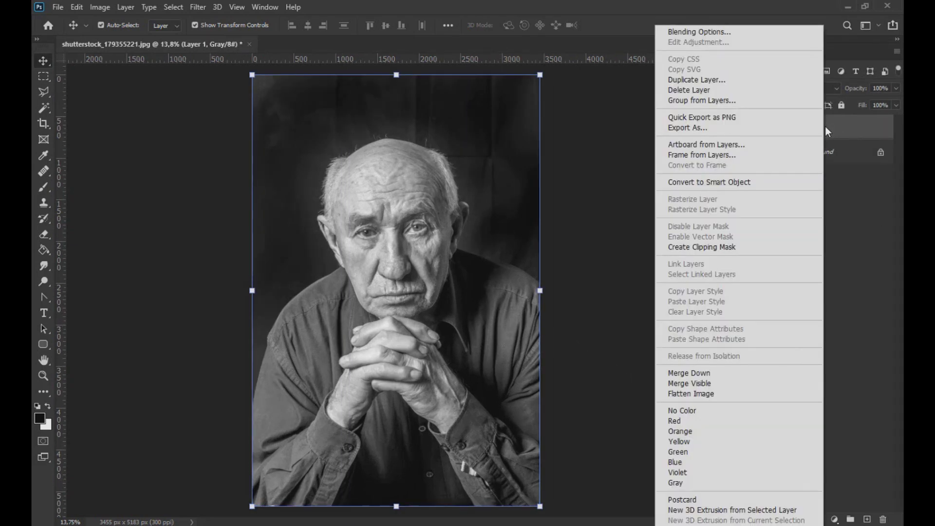
left_click(762, 179)
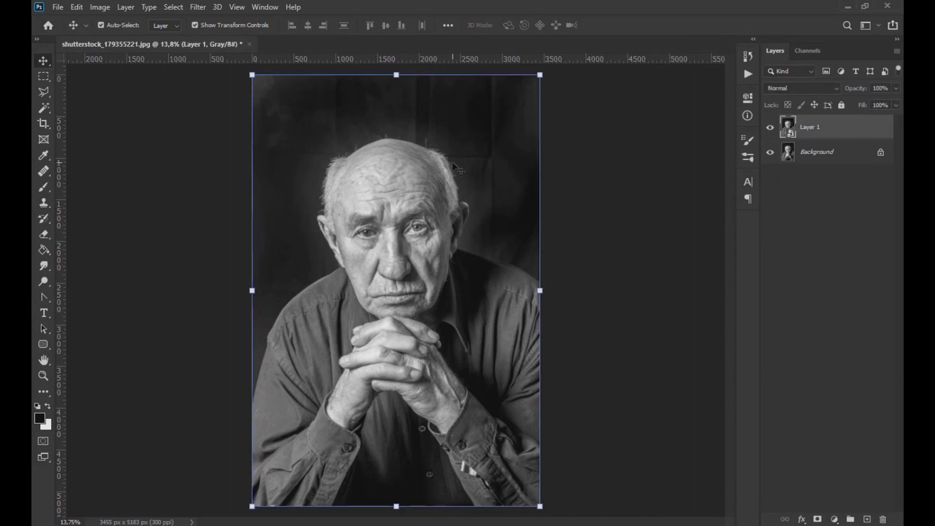
Start a Shadows/Highlights adjustment on Layer 1 and set the shadows Amount and Tone to 0%
left_click(100, 7)
mouse_move(119, 38)
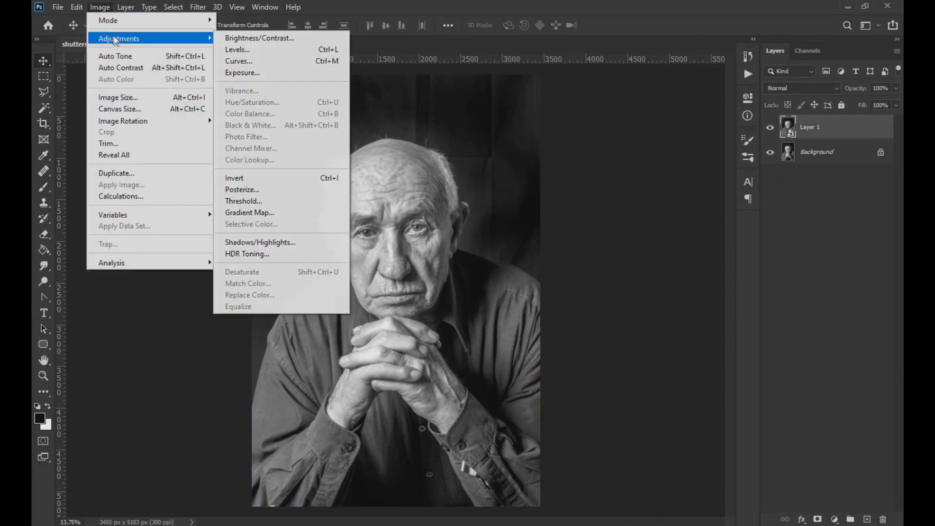
left_click(260, 243)
left_click_drag(440, 125, 656, 144)
left_click(594, 251)
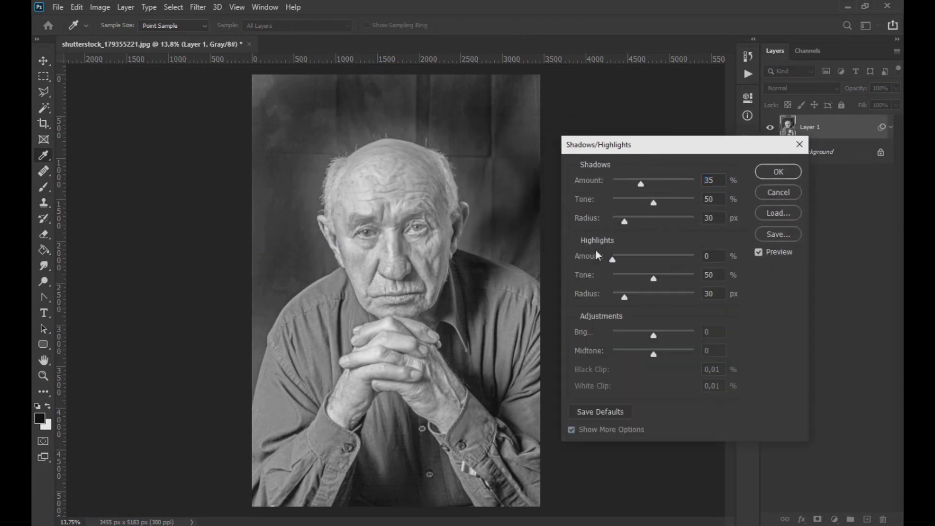
left_click_drag(621, 204, 583, 200)
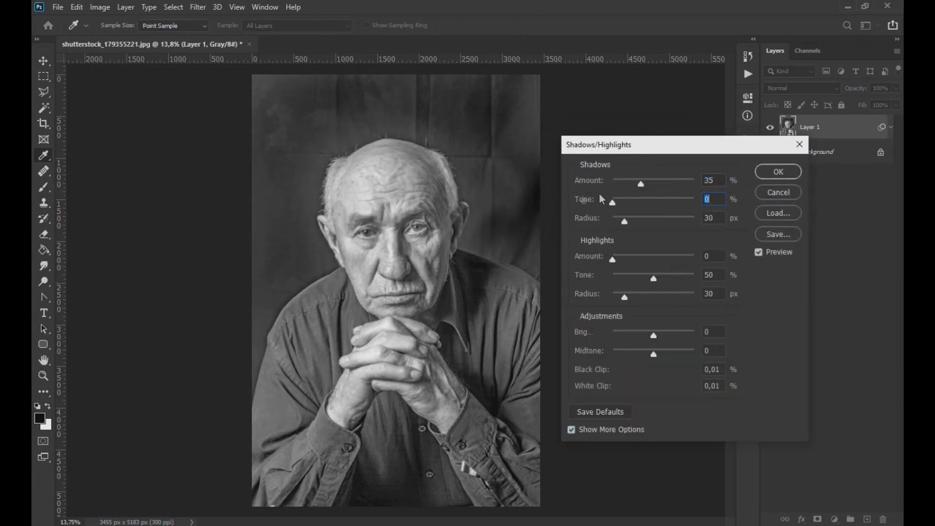
left_click_drag(643, 185, 574, 189)
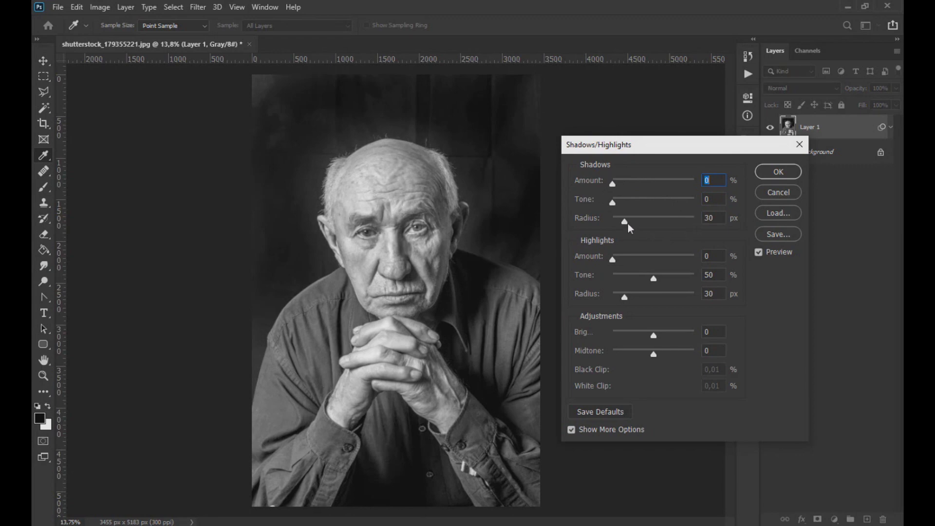
Set the highlights Amount to 43%, Tone to 73% and Radius to 285 px, raise Brightness to about +23, and apply the adjustment
left_click_drag(615, 261, 647, 262)
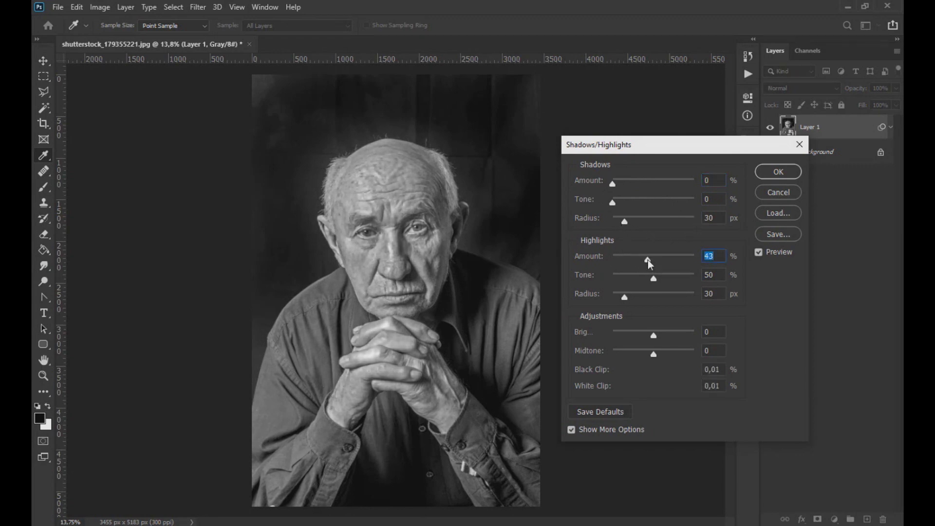
left_click_drag(660, 284, 678, 296)
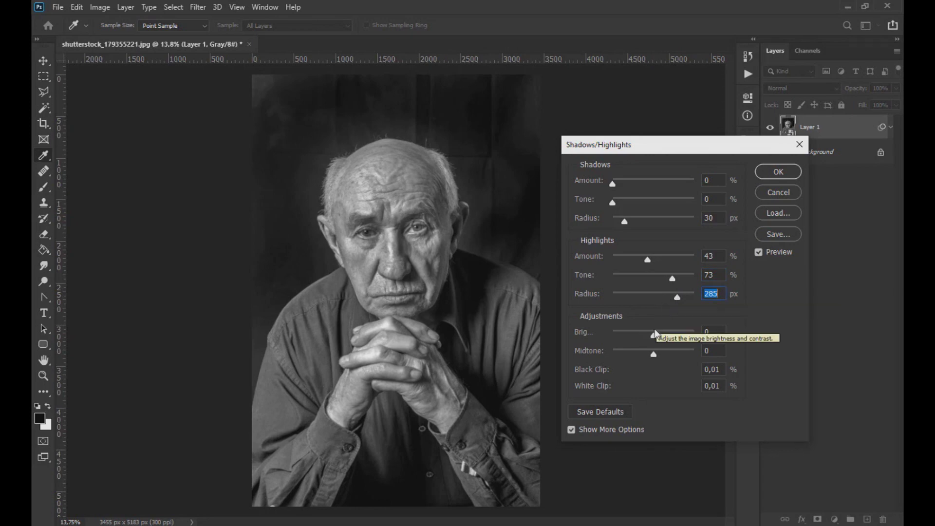
left_click_drag(654, 335, 665, 340)
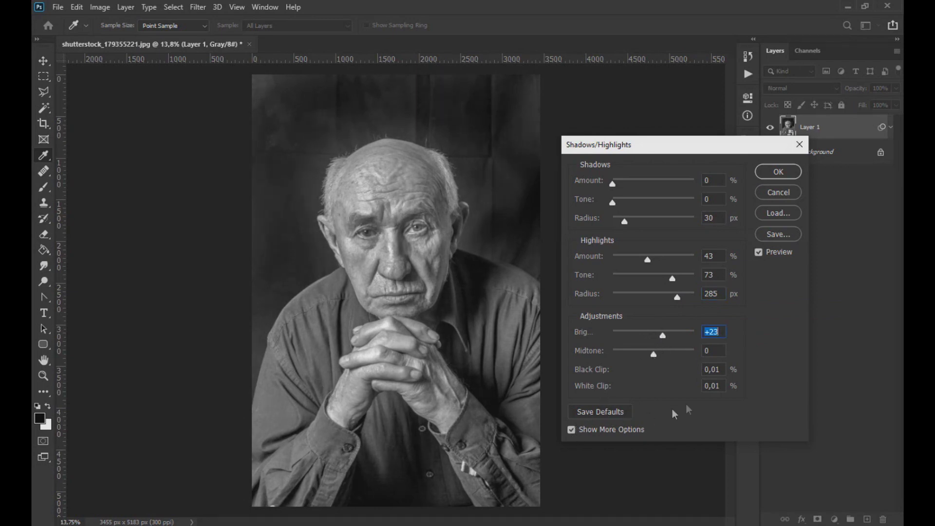
left_click(763, 257)
left_click(763, 257)
left_click_drag(661, 336, 663, 337)
left_click(778, 172)
scroll(414, 278, "up", 5)
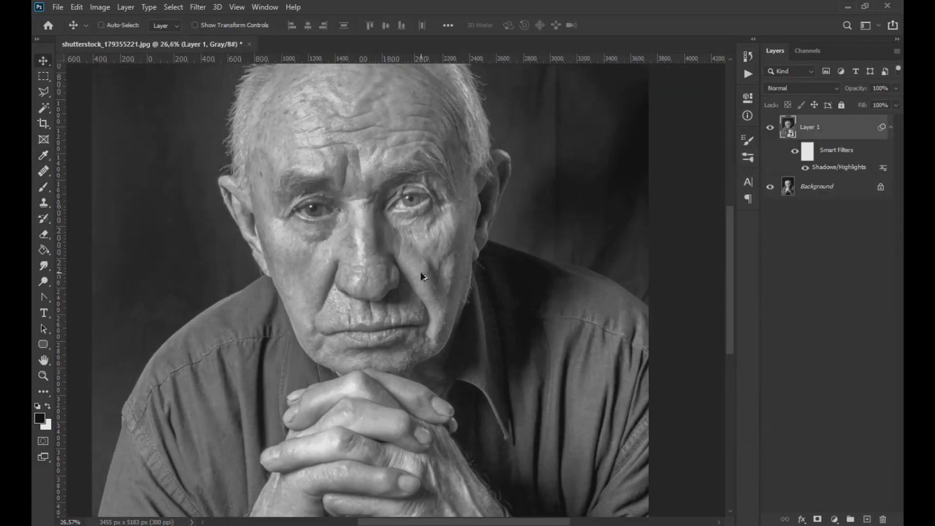
scroll(408, 284, "down", 5)
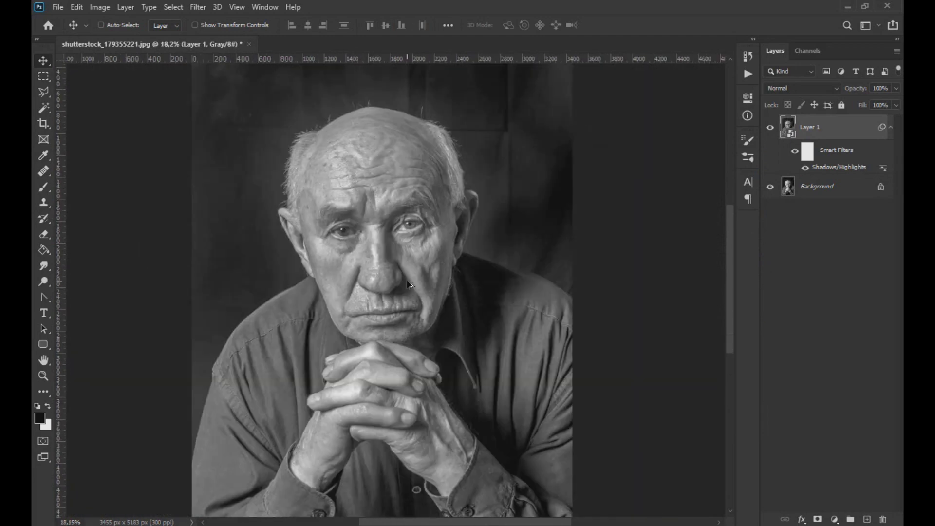
Start a Curves adjustment on Layer 1 and darken the image with two curve points, the upper one at input 53, output 69
left_click(100, 7)
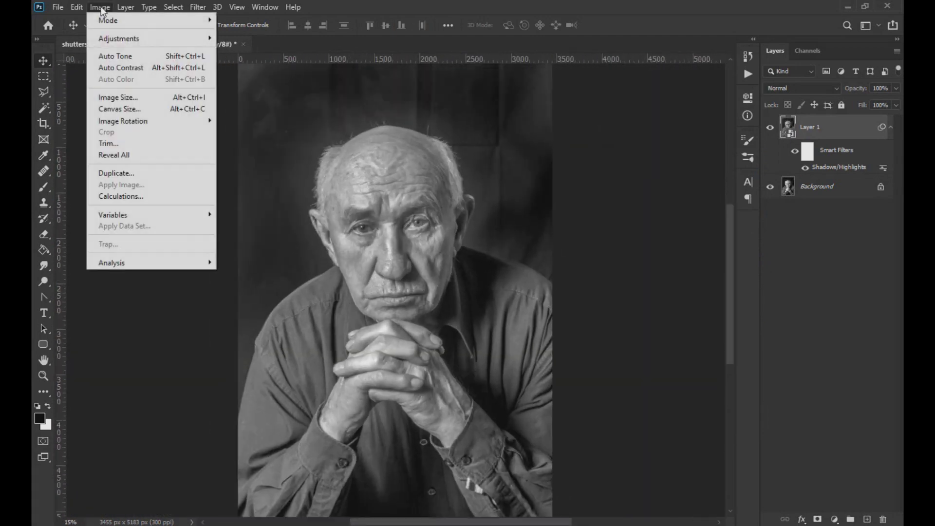
mouse_move(115, 35)
left_click(244, 61)
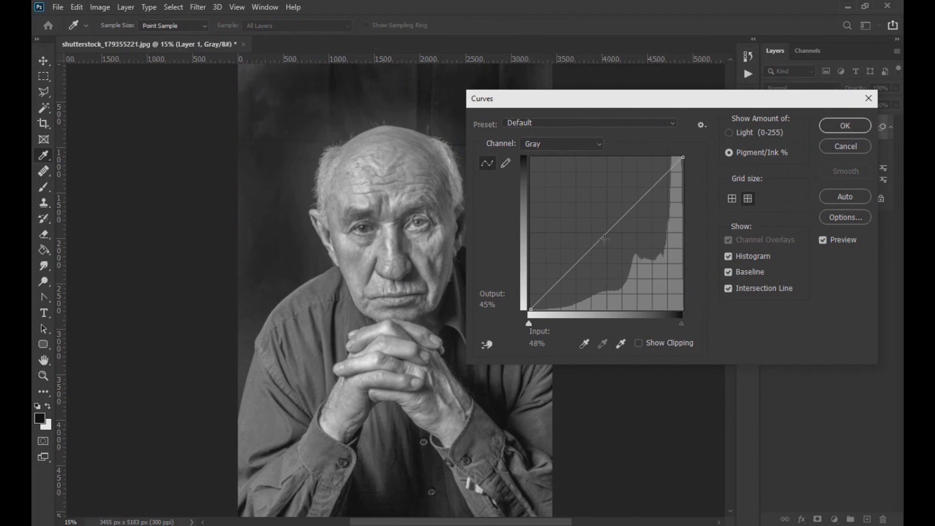
mouse_move(605, 238)
left_mouse_down()
mouse_move(626, 244)
mouse_move(603, 228)
mouse_move(607, 199)
mouse_move(586, 236)
left_mouse_up()
left_click(558, 140)
left_click(558, 139)
left_click_drag(607, 203, 611, 203)
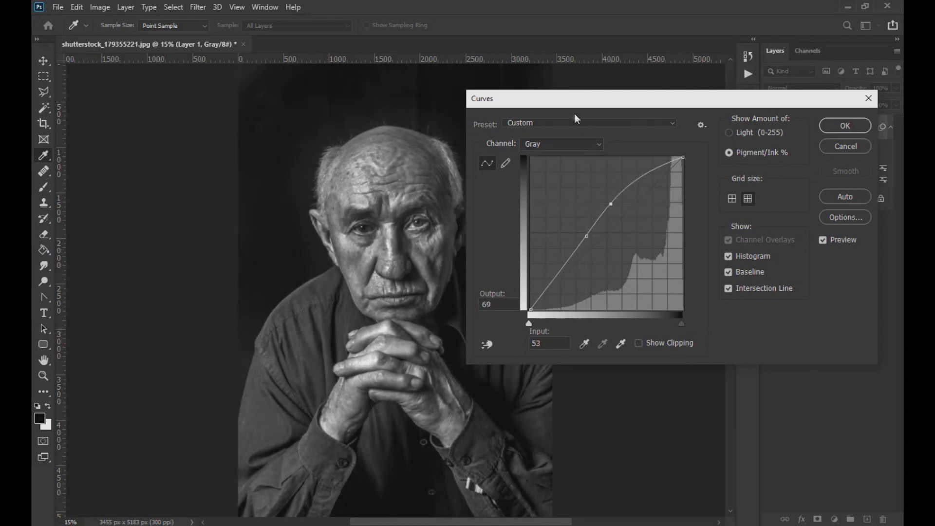
Fine-tune both curve points, placing the lower one at input 38, output 46, and apply the Curves adjustment
left_click_drag(574, 100, 666, 116)
left_click_drag(705, 221, 707, 222)
left_click_drag(679, 251, 681, 255)
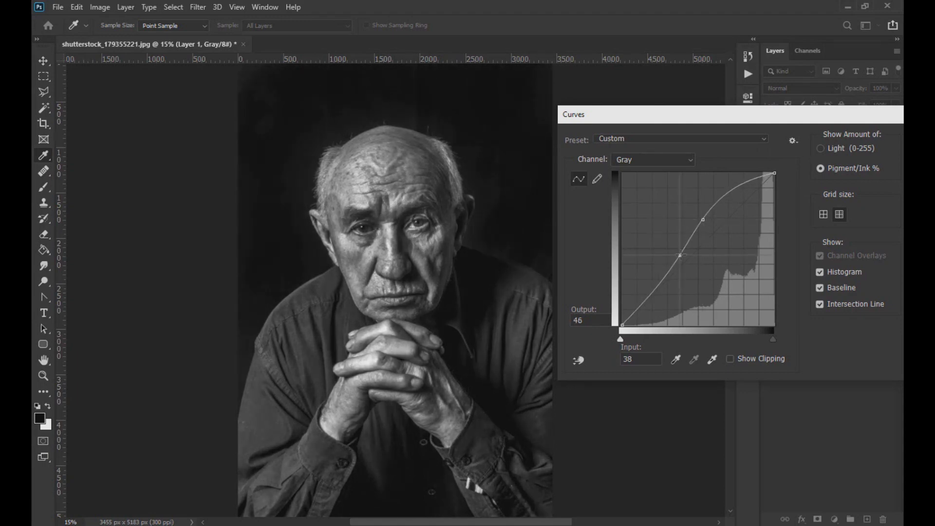
left_click_drag(692, 122, 547, 138)
left_click(775, 162)
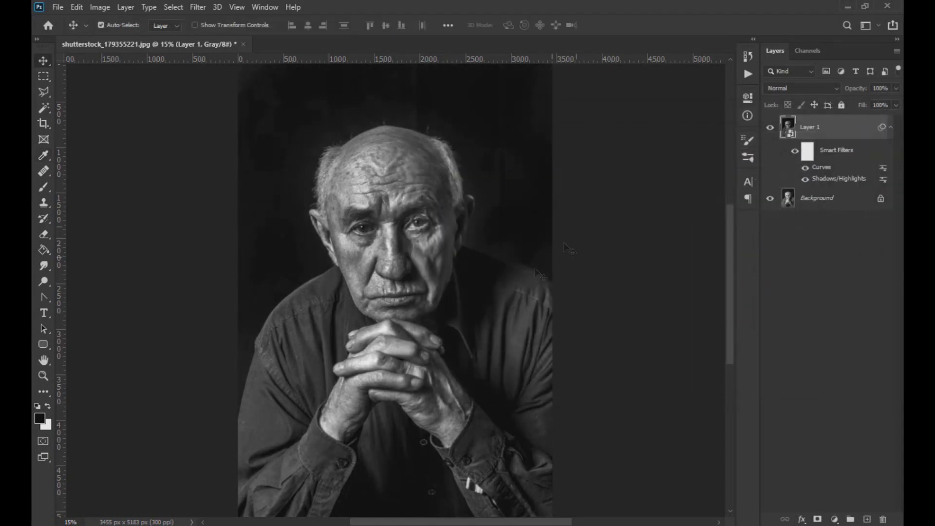
scroll(507, 302, "down", 2)
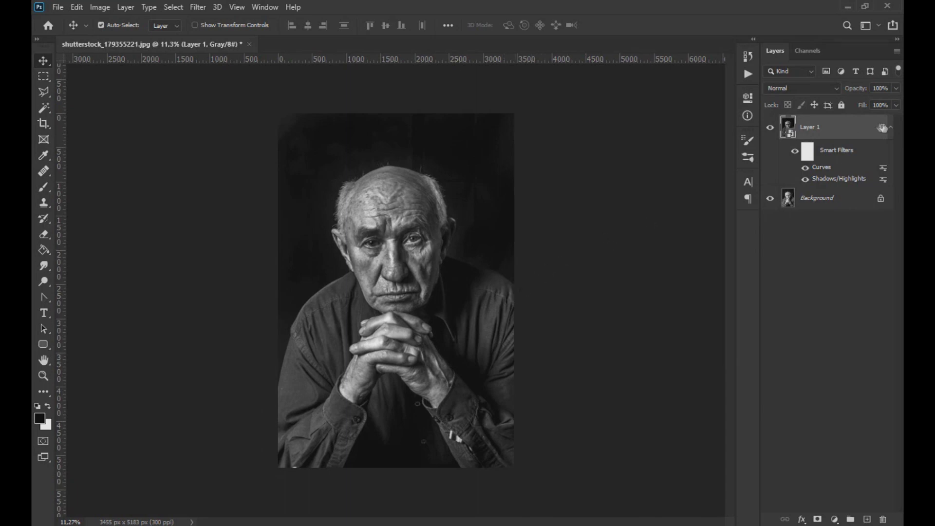
Add a new empty layer above Layer 1 and make a freehand Lasso selection around the man's face
left_click(891, 128)
left_click(867, 519)
scroll(484, 225, "up", 4)
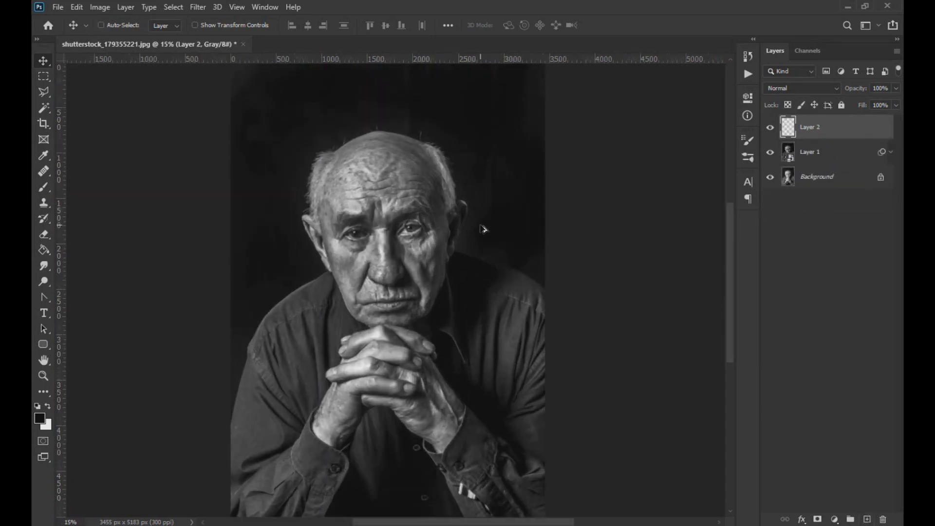
mouse_move(38, 93)
left_mouse_down()
mouse_move(73, 102)
mouse_move(85, 95)
left_mouse_up()
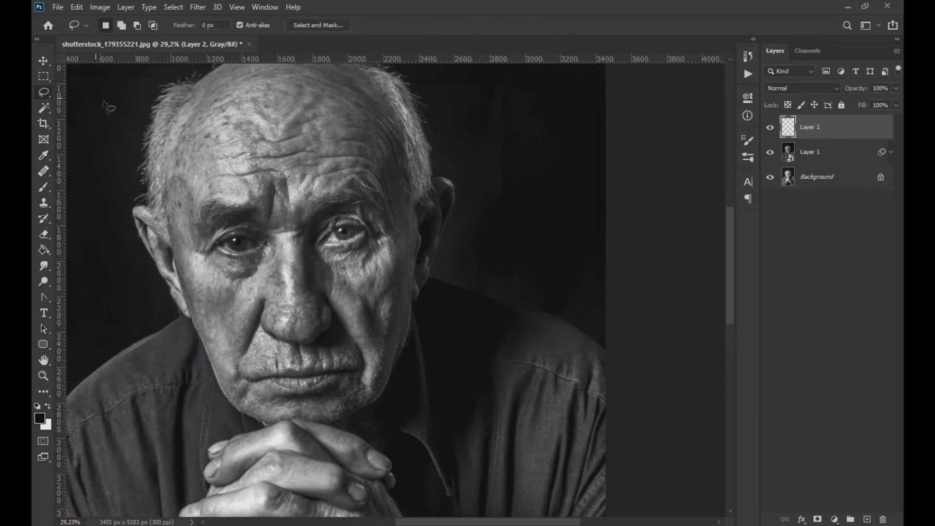
mouse_move(239, 142)
left_mouse_down()
mouse_move(263, 153)
mouse_move(189, 248)
left_mouse_up()
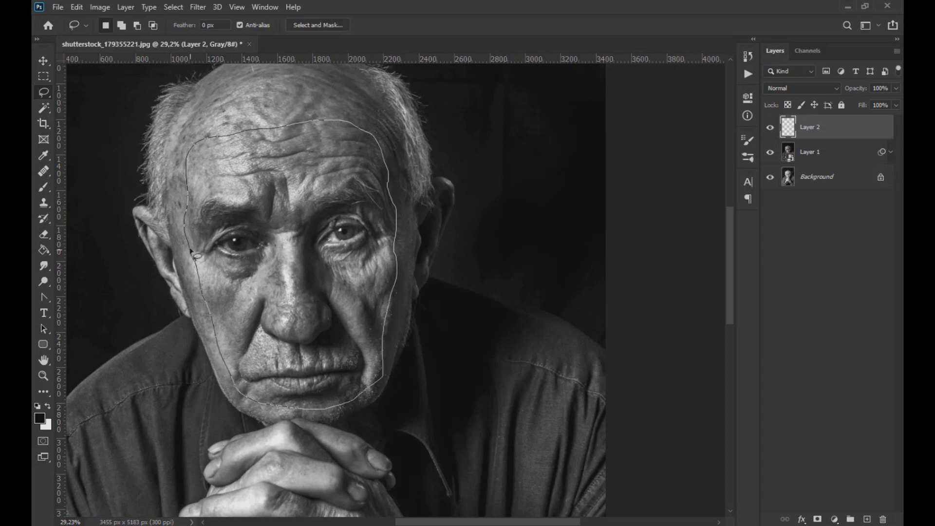
left_click_drag(191, 251, 193, 255)
scroll(270, 261, "down", 7)
scroll(439, 297, "up", 7)
scroll(439, 297, "down", 2)
scroll(436, 295, "up", 1)
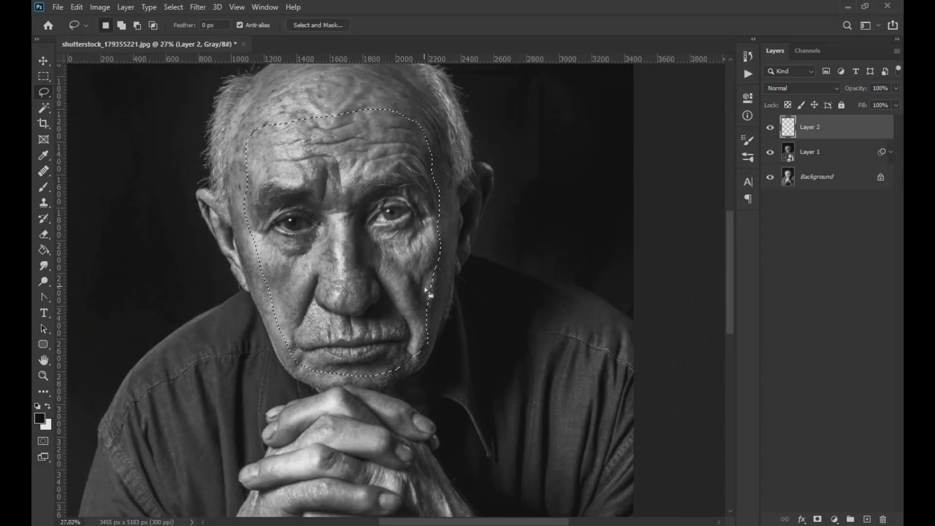
Fill the face selection with black on Layer 2 and clear the selection
key("g")
left_click(360, 275)
key("v")
scroll(488, 241, "down", 6)
scroll(438, 245, "up", 6)
left_click_drag(379, 226, 378, 229)
left_click(43, 187)
left_click(119, 25)
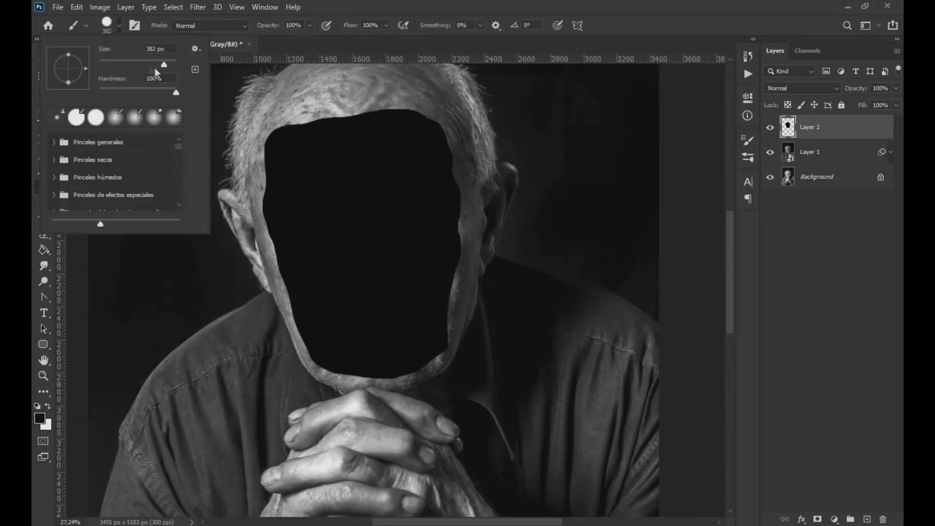
left_click_drag(457, 324, 452, 350)
key("ctrl+z")
Smooth the uneven edges of the black face shape with a hard round Eraser
left_click(44, 236)
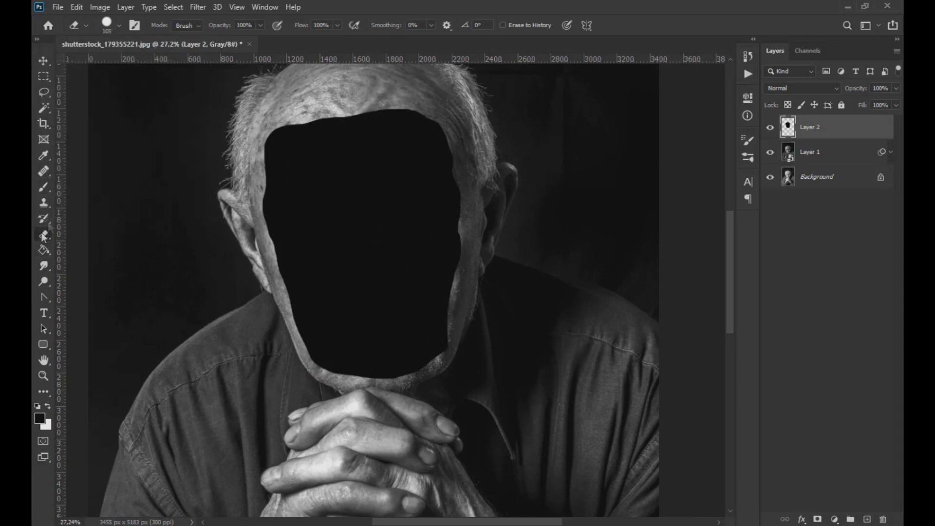
left_click(119, 25)
mouse_move(456, 324)
left_mouse_down()
mouse_move(440, 372)
mouse_move(462, 352)
mouse_move(457, 311)
mouse_move(433, 372)
left_mouse_up()
left_click_drag(465, 220, 464, 156)
scroll(470, 256, "down", 8)
scroll(446, 267, "up", 4)
scroll(404, 323, "up", 2)
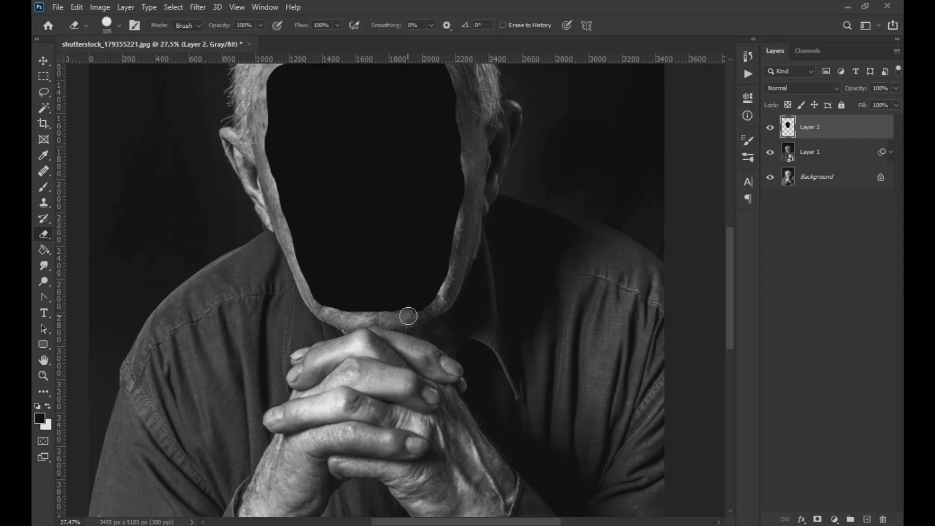
scroll(457, 290, "down", 3)
scroll(430, 300, "up", 2)
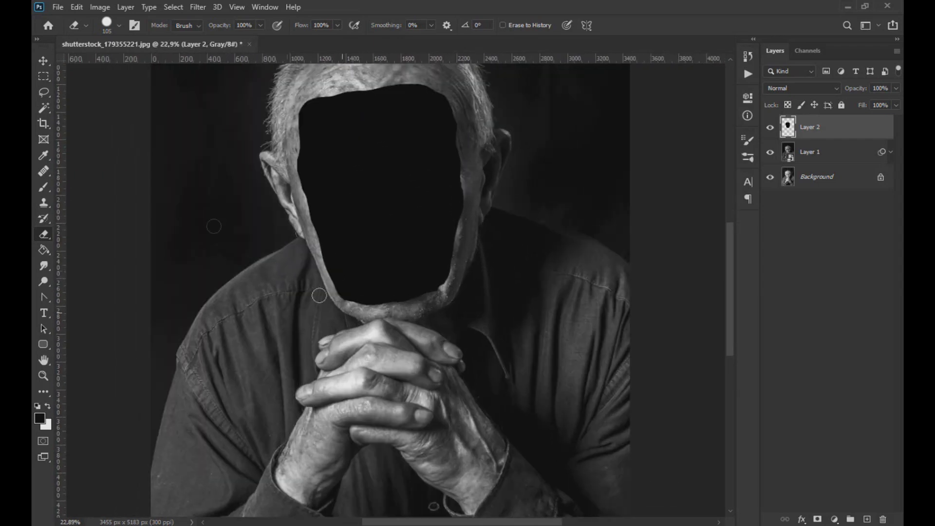
left_click(44, 60)
left_click(113, 525)
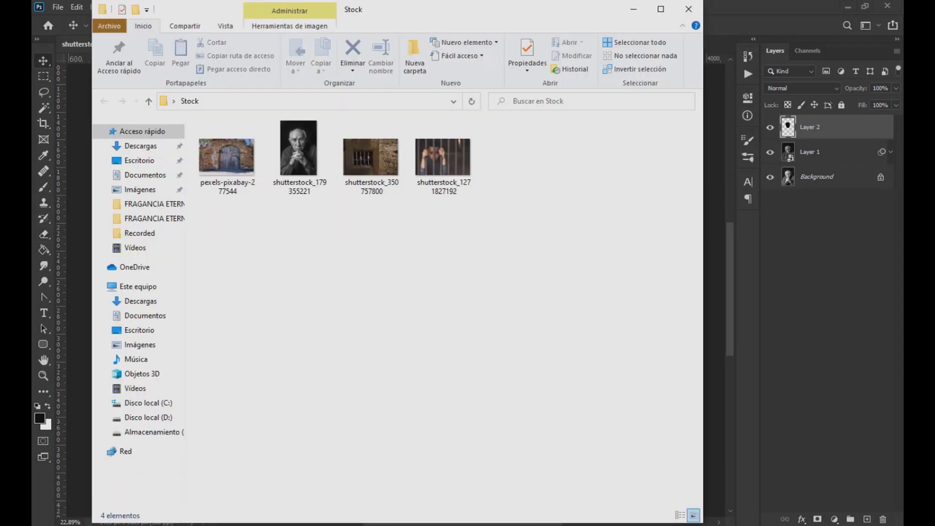
left_click(442, 163)
left_click_drag(409, 16, 476, 340)
left_click_drag(502, 463, 423, 235)
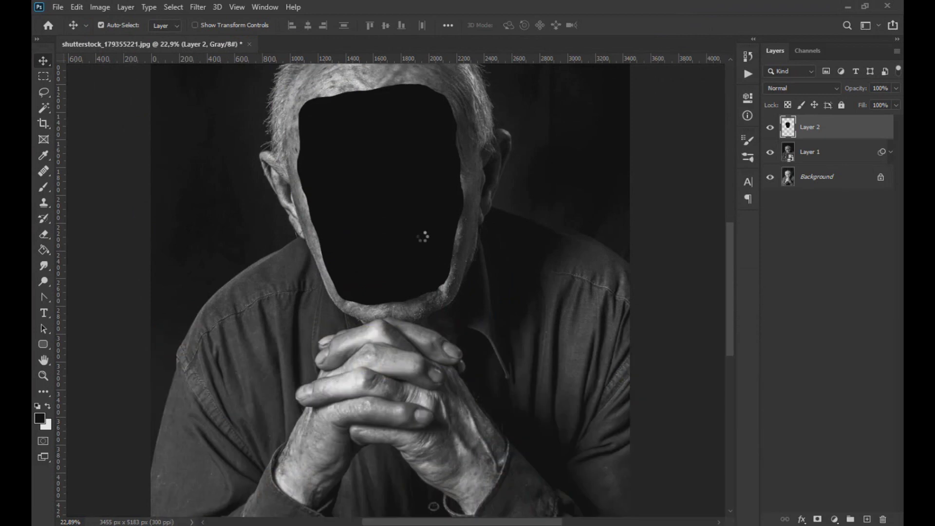
Resize, slightly rotate and position the placed boy photo over the black face area, and commit the placement
scroll(422, 241, "down", 3)
left_click_drag(422, 241, 455, 183)
left_click_drag(613, 341, 575, 317)
left_click_drag(604, 101, 597, 92)
left_click_drag(470, 179, 473, 164)
key("Return")
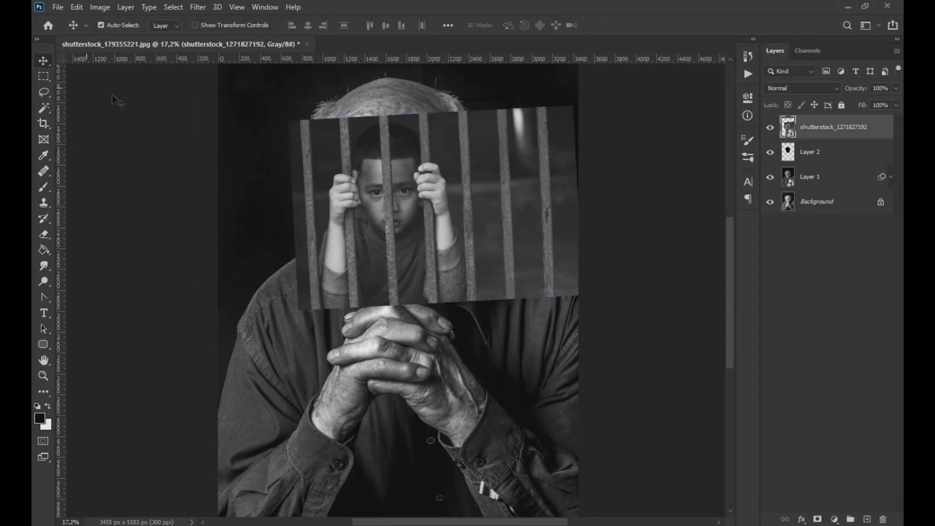
Clip the boy photo to the black face shape on Layer 2 and shift it slightly within the opening
right_click(848, 138)
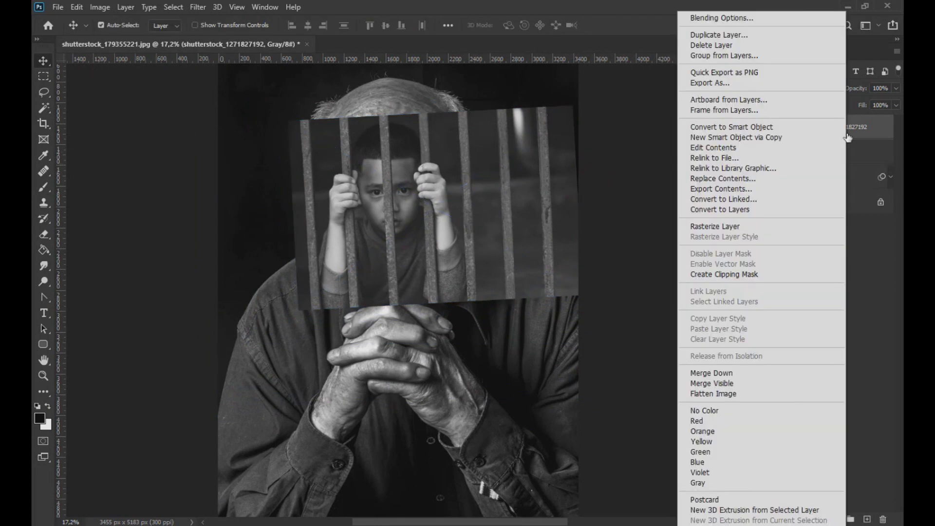
left_click(764, 274)
left_click_drag(379, 205, 383, 207)
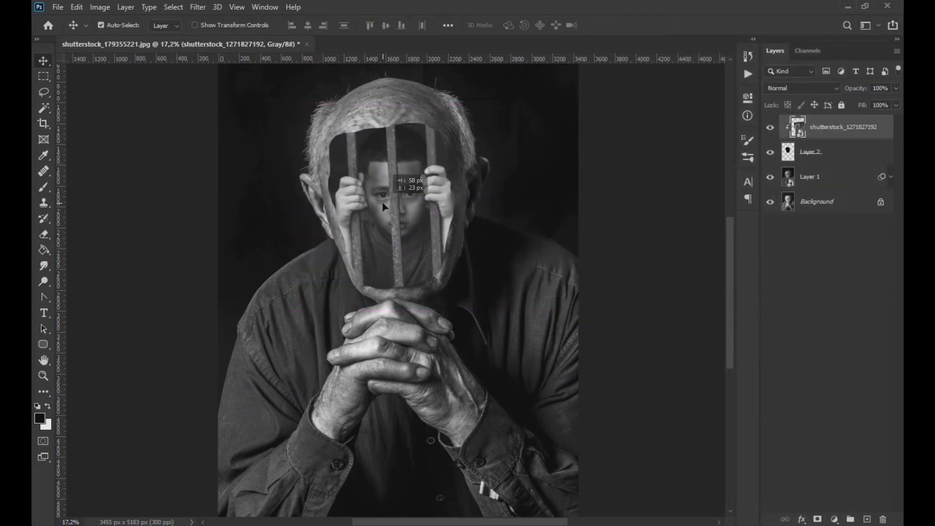
Scale the clipped boy photo to about 45%, rotate it to about -8.4°, and reposition it inside the face opening
key("ctrl+t")
left_click_drag(587, 97, 548, 112)
left_click_drag(502, 139, 497, 130)
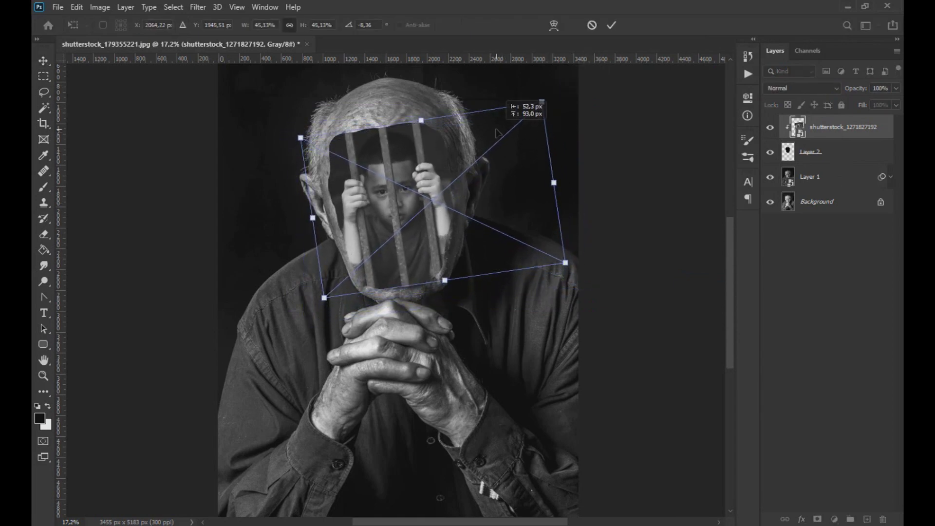
key("Return")
left_click_drag(401, 205, 401, 206)
scroll(458, 224, "down", 4)
scroll(444, 248, "up", 4)
Enlarge the clipped boy photo to roughly 49% and nudge it so the boy sits centered in the face opening
key("ctrl+t")
left_click_drag(536, 139, 546, 131)
left_click_drag(468, 179, 471, 179)
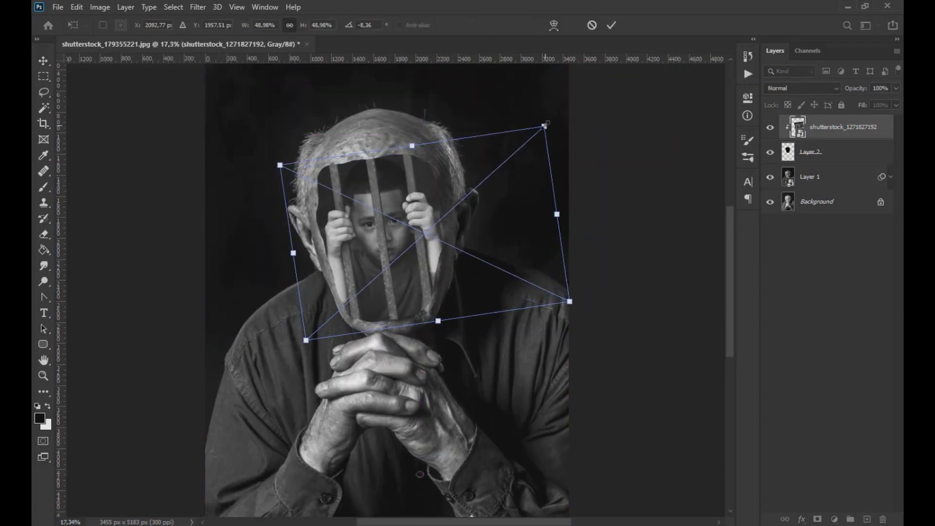
left_click_drag(545, 125, 549, 123)
left_click_drag(473, 182, 476, 183)
key("Return")
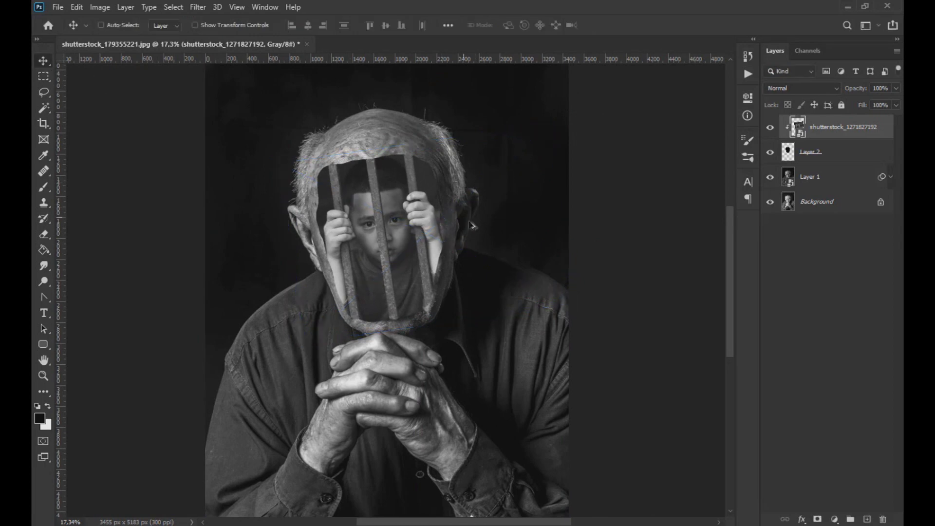
scroll(469, 247, "down", 3)
scroll(437, 285, "up", 2)
scroll(461, 226, "down", 1)
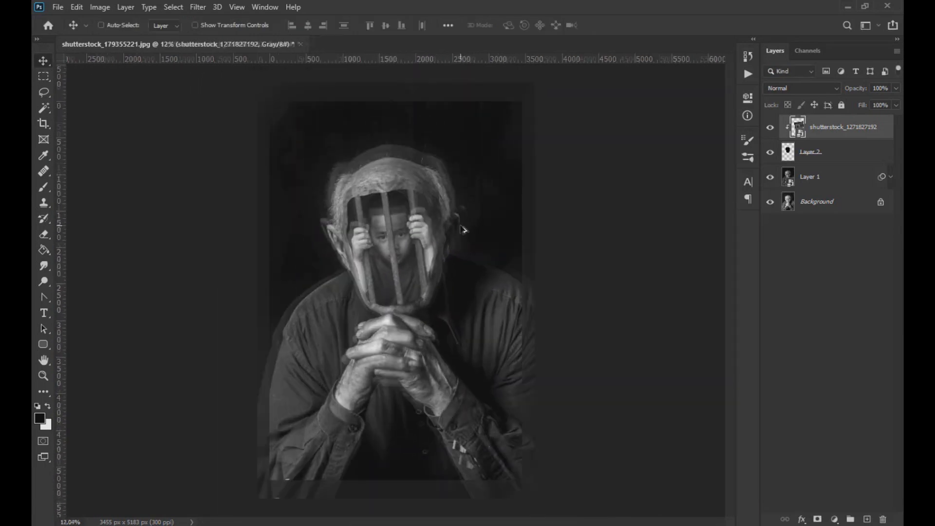
scroll(462, 227, "up", 1)
Open the stone archway photo pexels-pixabay-277544.jpg as a separate document
left_click(58, 7)
left_click(70, 30)
double_click(173, 107)
left_click(507, 268)
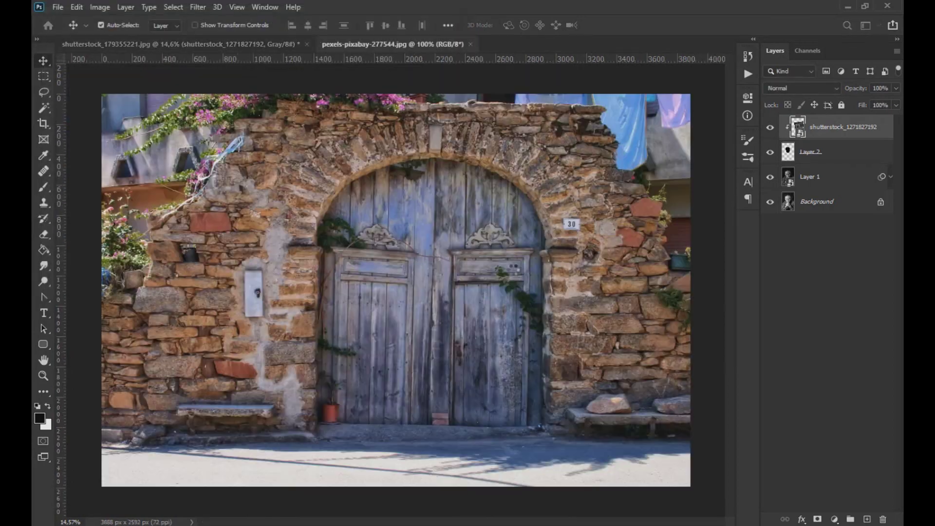
Lasso the stone edge beside the right door, below the number 30 plate, and paste it into the portrait document
scroll(625, 302, "up", 2)
scroll(625, 302, "up", 2)
left_click_drag(618, 301, 493, 280)
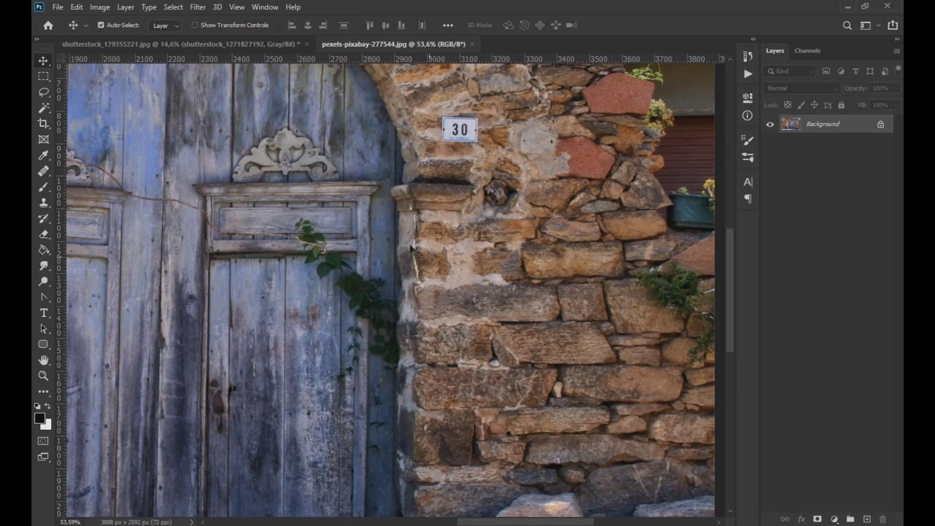
key("l")
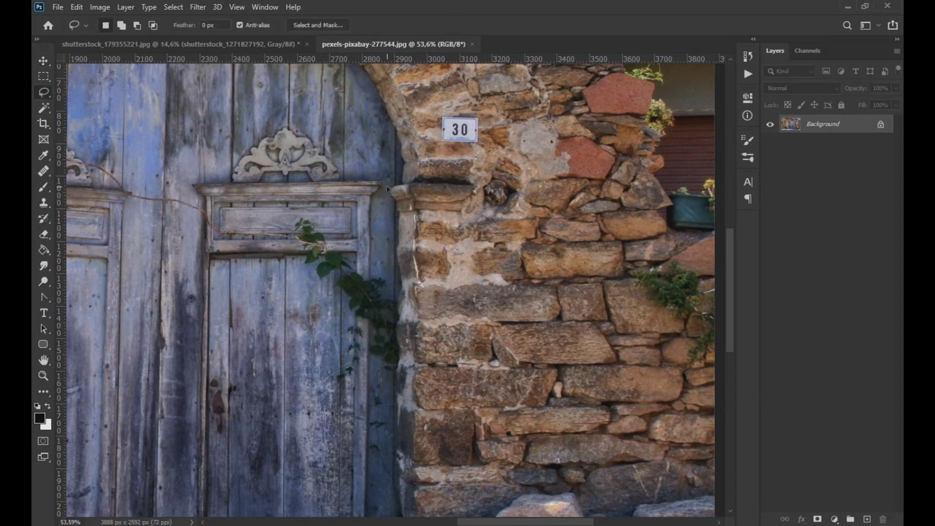
scroll(401, 217, "up", 1)
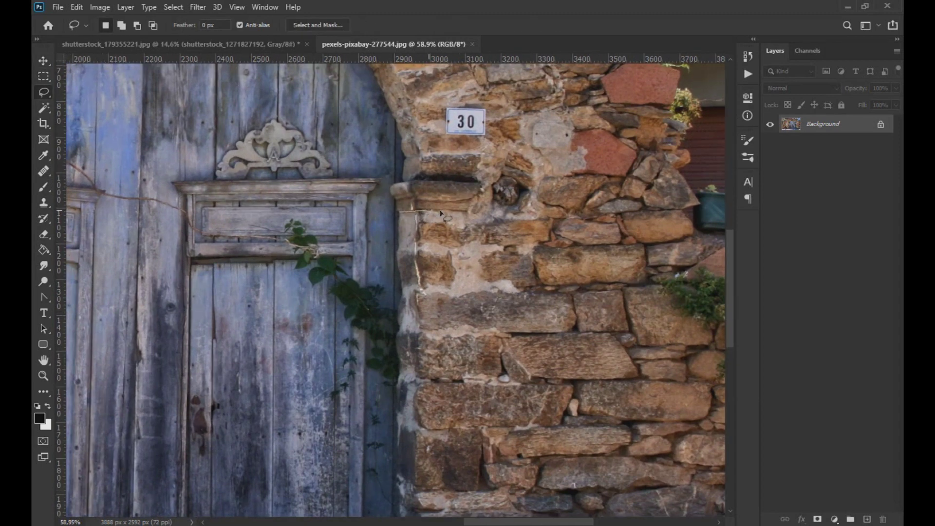
mouse_move(499, 378)
left_mouse_down()
mouse_move(490, 468)
mouse_move(459, 453)
left_mouse_up()
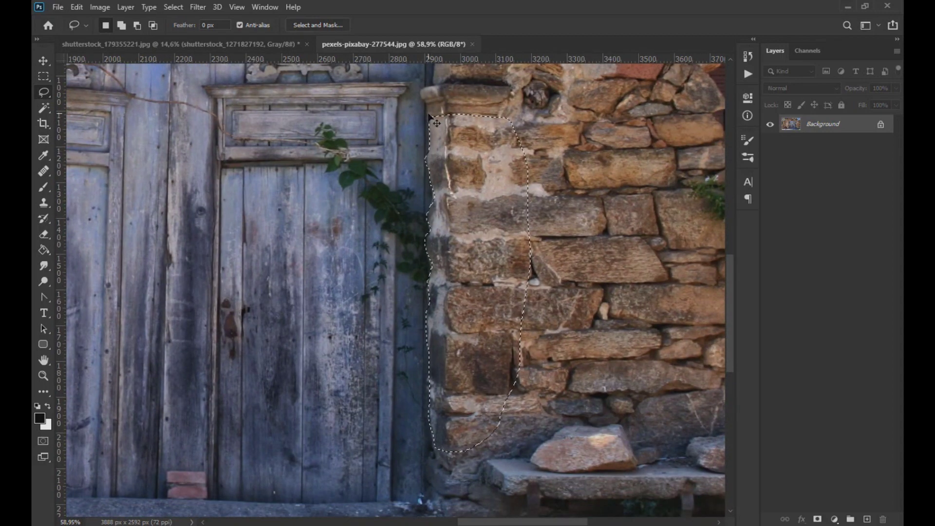
left_click(43, 60)
left_click(180, 44)
key("ctrl+v")
scroll(420, 268, "up", 11)
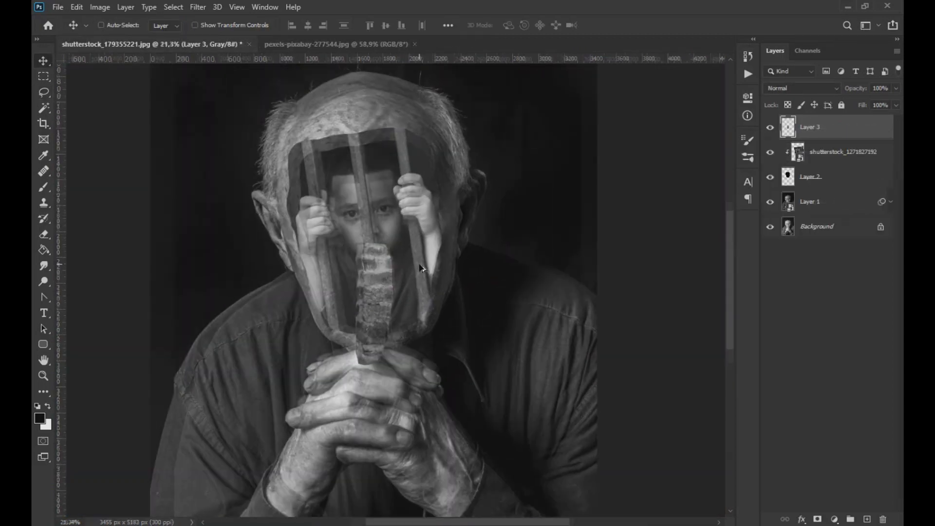
Move the pasted stone strip on Layer 3 beneath the boy photo in the clipping group and hide the boy photo
scroll(420, 273, "up", 2)
left_click_drag(344, 351, 424, 202)
scroll(407, 253, "up", 2)
scroll(407, 253, "up", 2)
left_click_drag(799, 128, 812, 164)
left_click(769, 130)
Scale, rotate and position the Layer 3 stone strip so it lines the right side of the face opening
key("ctrl+t")
left_click_drag(484, 119, 461, 108)
left_click_drag(479, 339, 506, 387)
left_click_drag(449, 305, 475, 308)
left_click_drag(426, 412, 438, 445)
scroll(447, 410, "down", 4)
left_click_drag(468, 166, 481, 169)
left_click_drag(452, 225, 461, 220)
left_click_drag(491, 166, 498, 168)
left_click_drag(448, 253, 449, 254)
left_click(44, 63)
Lasso the lower part of the stone edge beside the right door in the archway photo and paste it into the portrait document
left_click(350, 44)
scroll(392, 224, "down", 3)
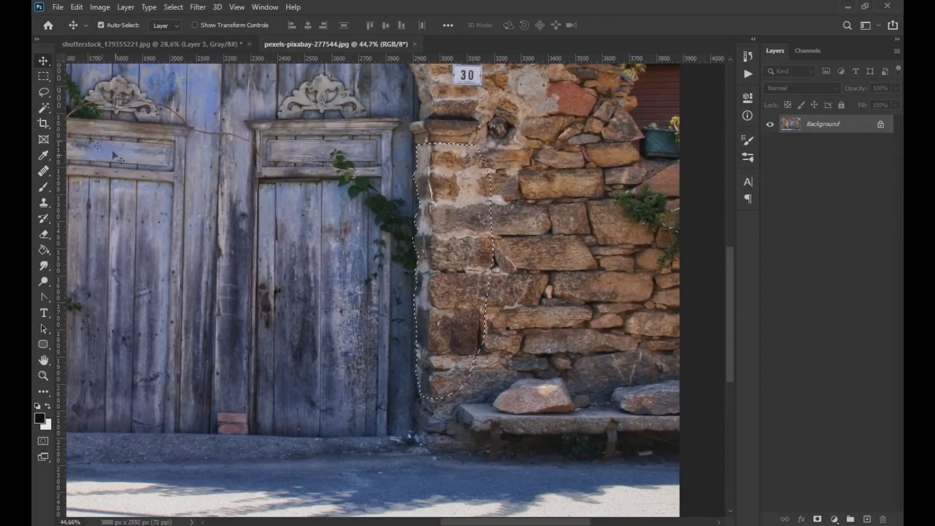
left_click(44, 92)
scroll(432, 392, "up", 6)
mouse_move(398, 440)
left_mouse_down()
mouse_move(407, 391)
mouse_move(402, 177)
left_mouse_up()
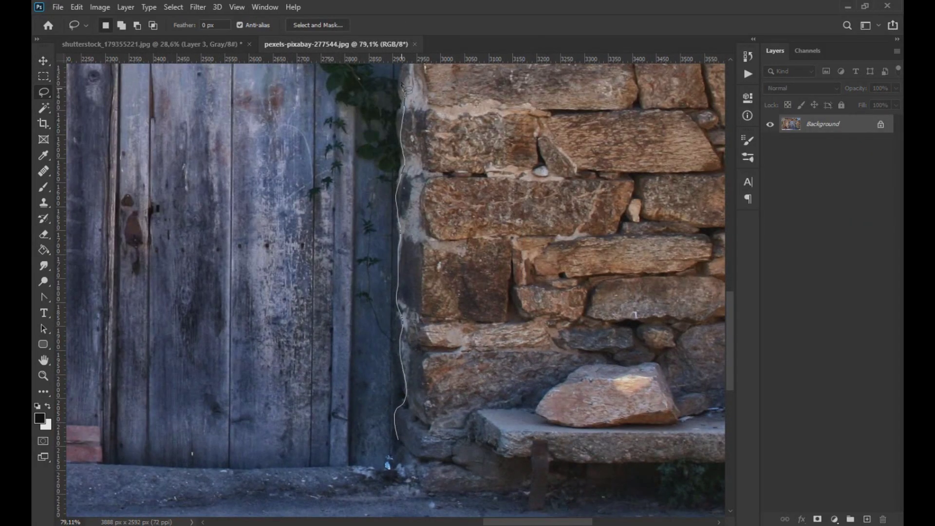
left_click_drag(481, 224, 398, 440)
key("ctrl+c")
left_click(196, 44)
left_click(44, 61)
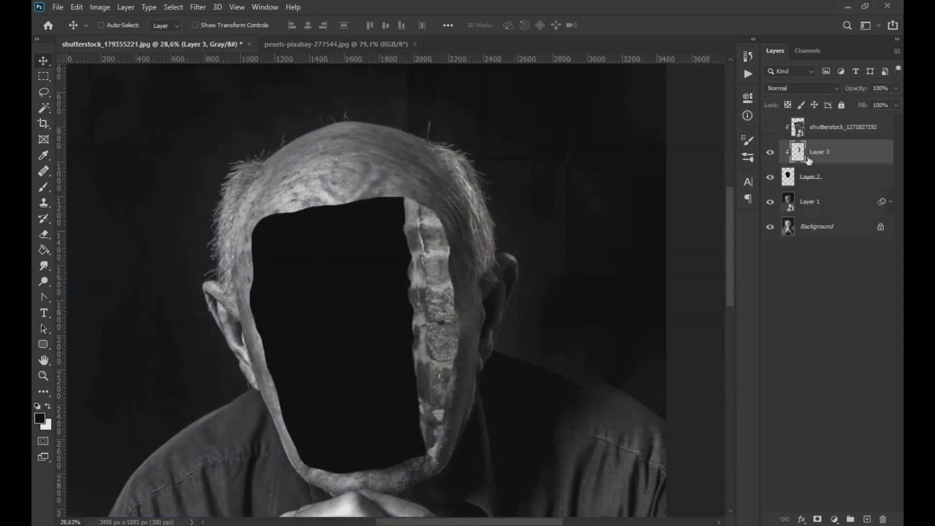
key("ctrl+v")
Flip and enlarge the newly pasted stone strip and rotate it toward the left side of the face opening
key("ctrl+t")
right_click(367, 254)
left_click(384, 461)
right_click(368, 315)
left_click(386, 309)
left_click_drag(369, 310, 265, 327)
left_click_drag(285, 384, 299, 379)
left_click_drag(292, 373, 340, 456)
left_click_drag(291, 415, 286, 434)
left_click_drag(326, 480, 309, 445)
left_click_drag(284, 407, 300, 433)
left_click_drag(313, 230, 299, 178)
Flip the strip again and fit it along the left side of the face opening at about 179% scale and 166.58° rotation
right_click(299, 177)
left_click(332, 391)
left_click_drag(375, 219, 280, 174)
mouse_move(266, 289)
left_mouse_down()
mouse_move(258, 283)
mouse_move(263, 290)
left_mouse_up()
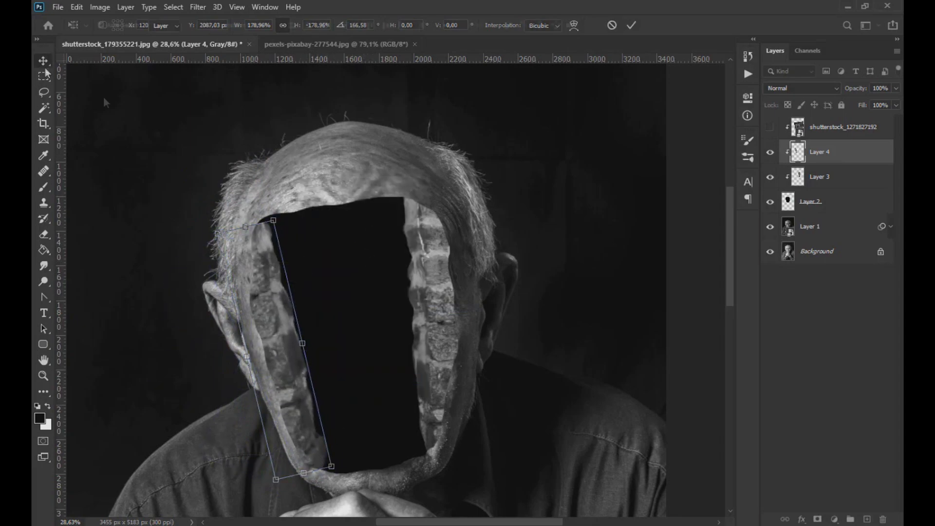
key("Return")
Lasso the stone edge left of the doors in the archway photo and paste it into the portrait document
scroll(329, 155, "down", 6)
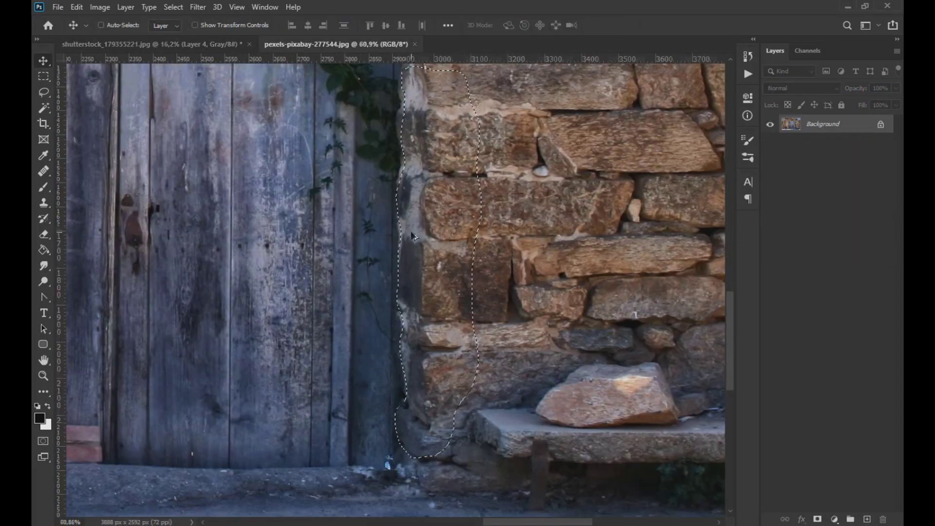
scroll(396, 276, "down", 3)
scroll(396, 277, "up", 3)
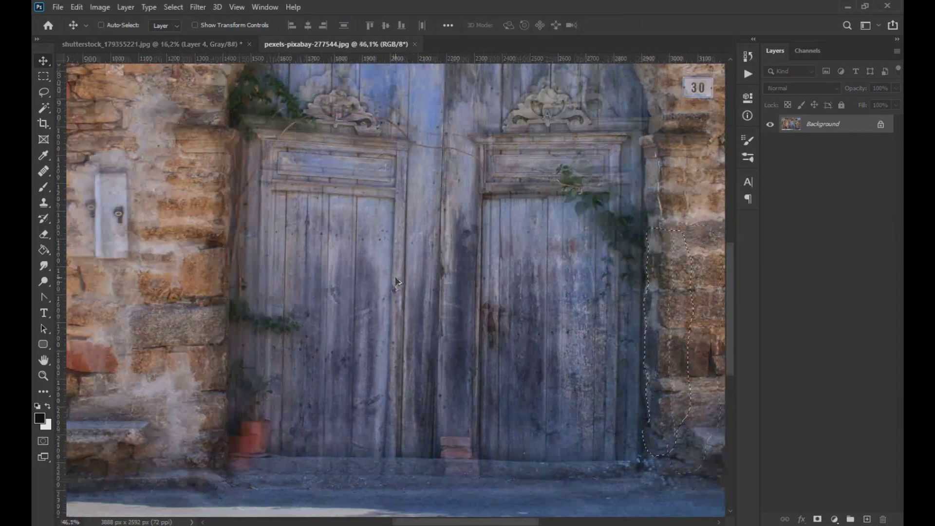
key("l")
left_click(179, 219)
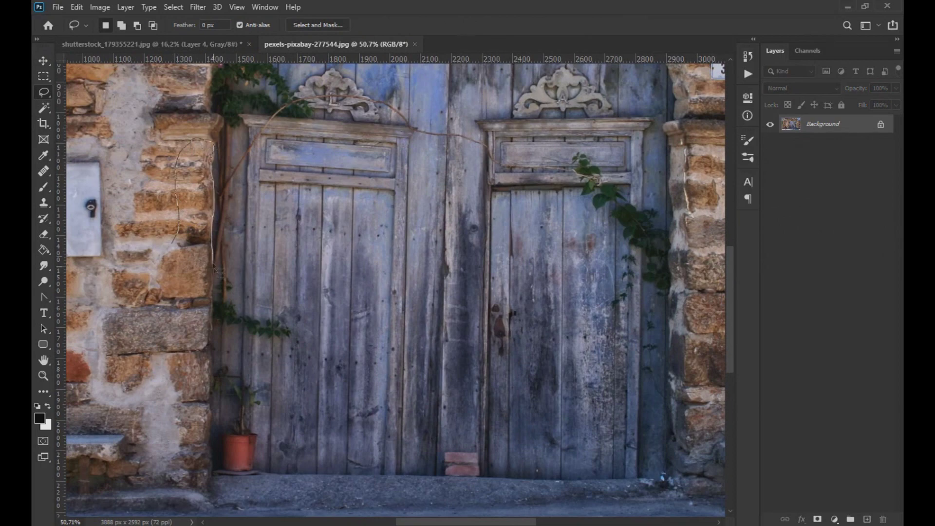
mouse_move(212, 487)
left_mouse_down()
mouse_move(157, 358)
mouse_move(195, 141)
left_mouse_up()
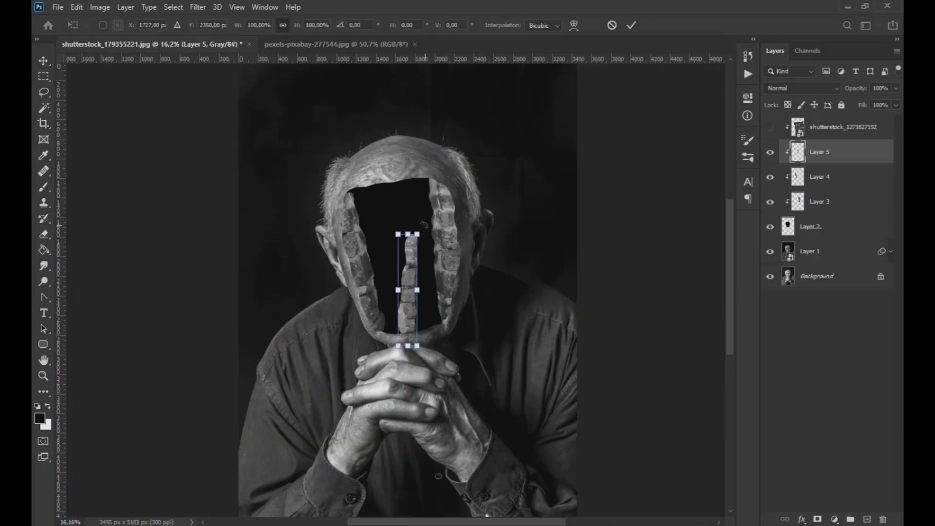
Rotate and scale the Layer 5 stone strip so it runs along the bottom of the face opening
left_click_drag(424, 225, 343, 277)
scroll(413, 306, "up", 7)
left_click_drag(427, 270, 430, 392)
left_click_drag(613, 322, 603, 295)
left_click_drag(574, 328, 601, 306)
left_click_drag(508, 354, 507, 358)
left_click_drag(599, 324, 640, 293)
mouse_move(435, 361)
left_mouse_down()
mouse_move(440, 346)
mouse_move(441, 355)
left_mouse_up()
left_click(43, 61)
scroll(529, 326, "down", 8)
scroll(531, 328, "up", 4)
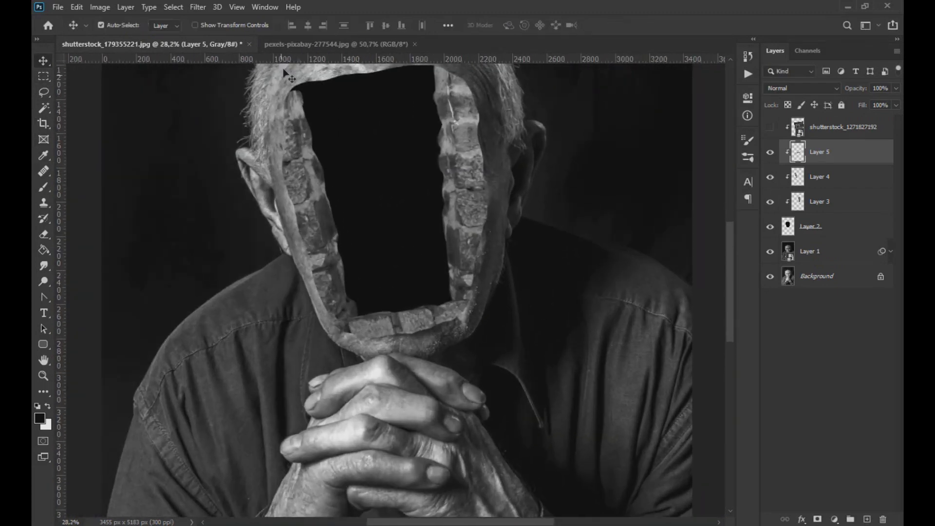
Lasso a wider section of the stone edge beside the right door and paste it into the portrait document
left_click(336, 44)
left_click_drag(540, 230, 358, 228)
left_click(44, 92)
mouse_move(488, 178)
left_mouse_down()
mouse_move(514, 148)
mouse_move(493, 434)
left_mouse_up()
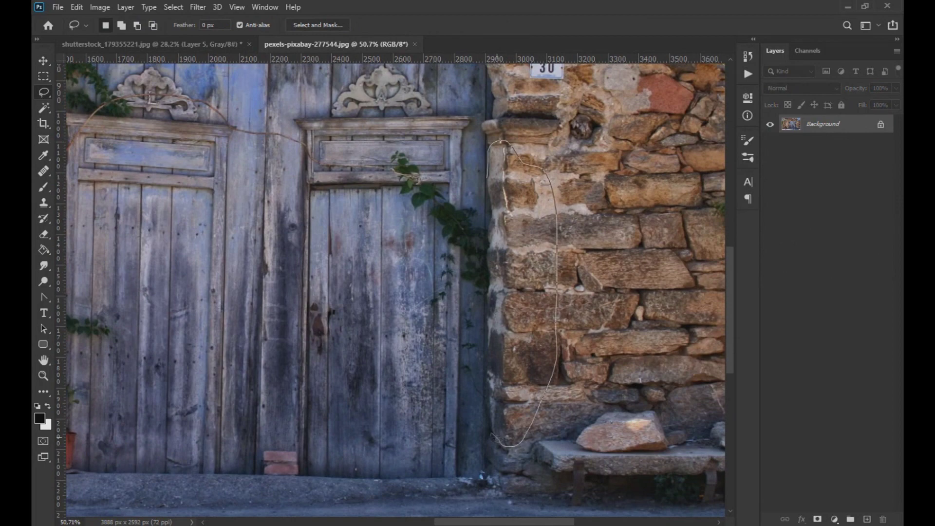
left_click_drag(487, 181, 487, 178)
key("ctrl+c")
left_click(163, 45)
key("ctrl+v")
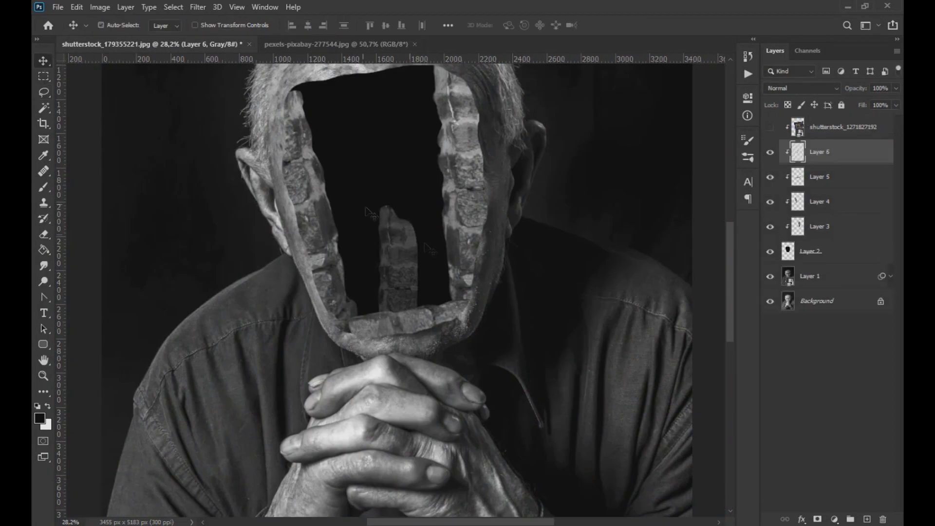
Rotate, enlarge and position the Layer 6 stone strip along the top edge of the face opening
key("ctrl+t")
scroll(423, 229, "up", 3)
left_click_drag(432, 233, 280, 306)
left_click_drag(402, 331, 365, 123)
left_click_drag(448, 125, 480, 128)
left_click_drag(434, 124, 379, 119)
left_click(43, 61)
scroll(492, 107, "down", 3)
scroll(468, 110, "up", 6)
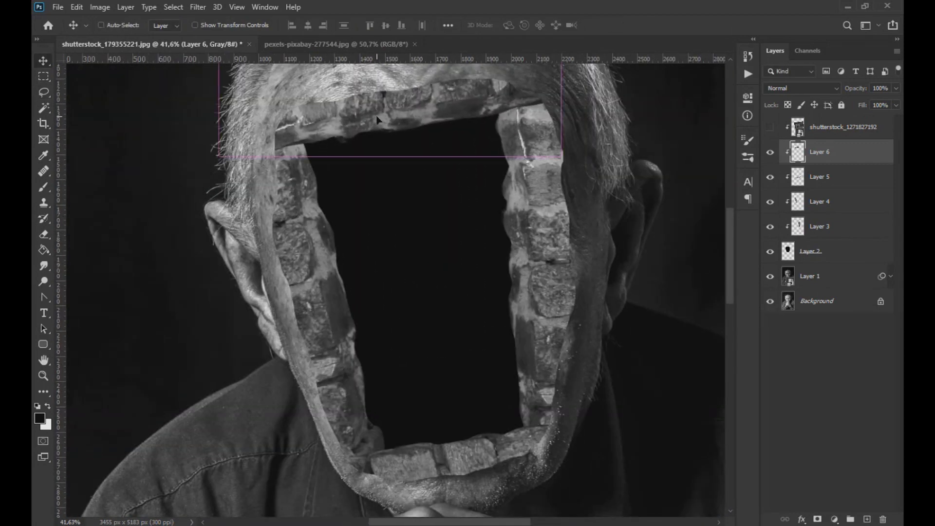
Duplicate Layer 6, place the copy beneath it in the clipping group, and flip the copy vertically
key("ctrl+j")
left_click_drag(834, 153, 834, 187)
key("ctrl+t")
right_click(437, 118)
left_click(495, 333)
Position the flipped stone copy along the bottom of the face opening, rotated to about -15.66°
left_click_drag(492, 135, 514, 474)
left_click_drag(585, 371, 562, 333)
left_click_drag(505, 426, 512, 444)
left_click_drag(581, 337, 579, 333)
left_click_drag(507, 423, 507, 425)
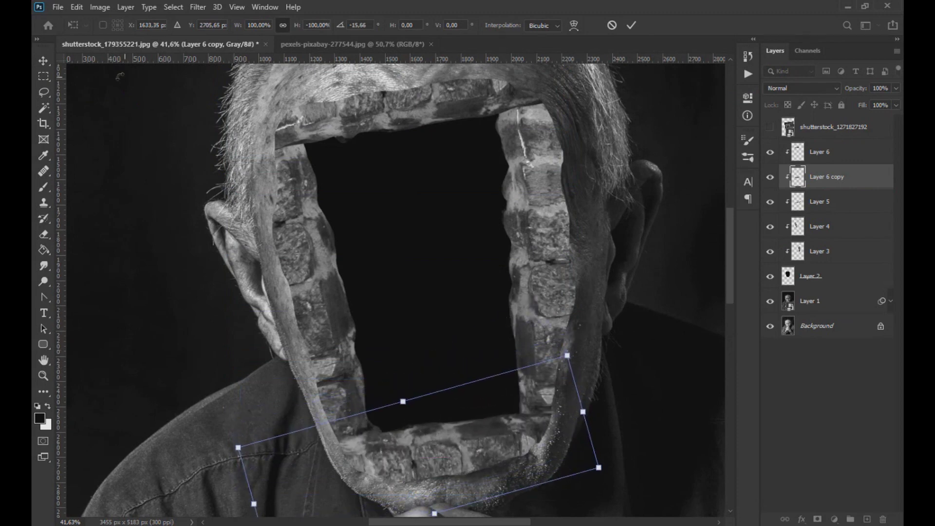
key("Return")
Delete the redundant bottom stone strip on Layer 5
left_click(813, 205)
key("Delete")
scroll(556, 301, "down", 3)
scroll(555, 304, "down", 2)
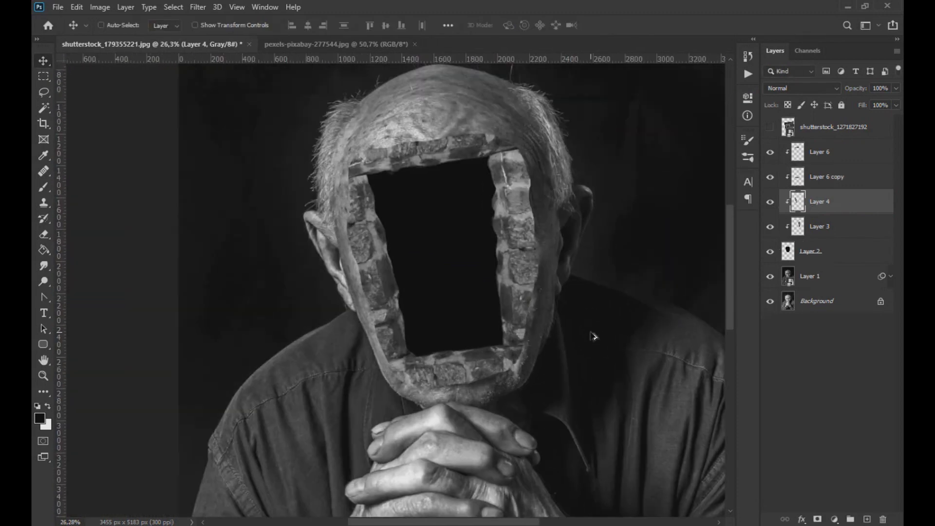
Add layer masks to the four stone strips: Layer 4, Layer 3, Layer 6 copy and Layer 6
scroll(592, 335, "up", 6)
left_click(818, 519)
left_click(822, 228)
left_click(818, 519)
left_click(805, 177)
left_click(818, 519)
left_click(794, 156)
left_click(818, 520)
Paint on the Layer 6 mask with a soft black brush at 80% flow to blend the top strip into the upper corners
left_click(771, 153)
left_click(771, 153)
left_click(44, 187)
left_click(116, 29)
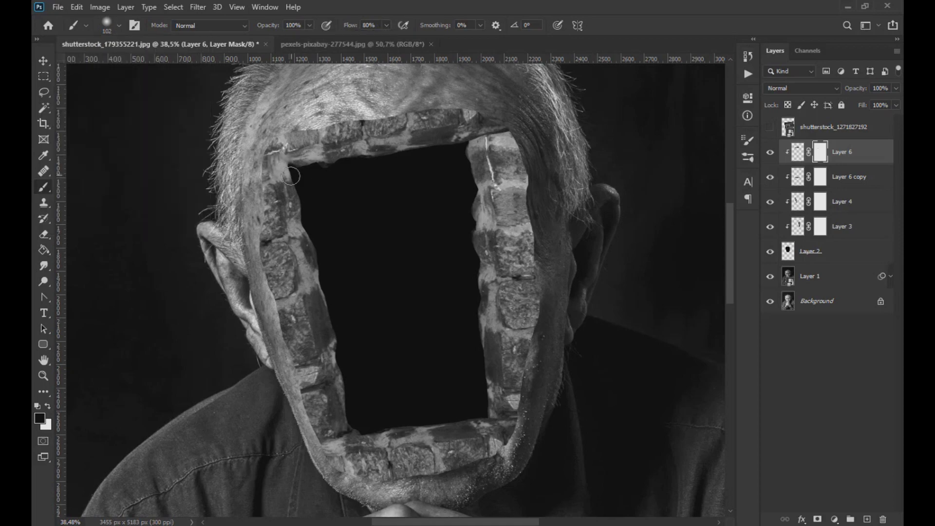
scroll(273, 171, "up", 4)
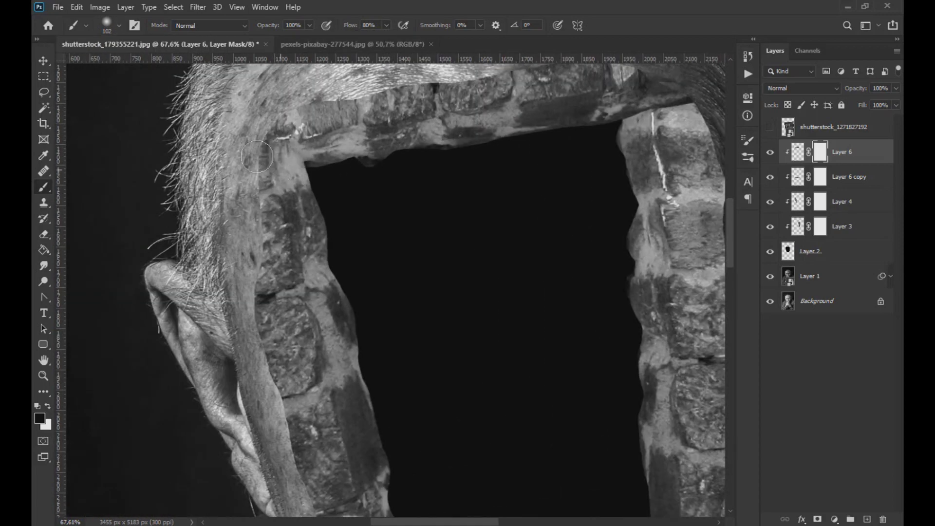
scroll(456, 208, "down", 5)
scroll(455, 208, "up", 4)
scroll(566, 151, "down", 3)
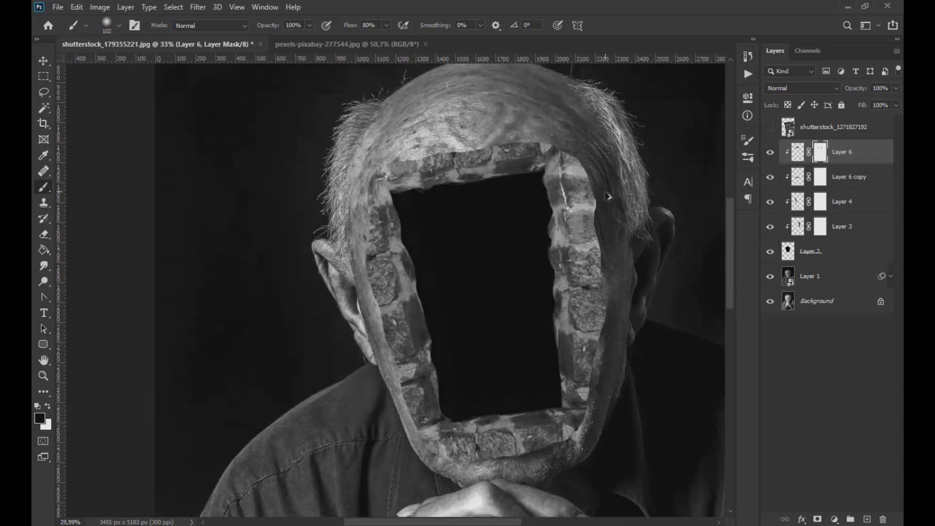
scroll(543, 209, "up", 4)
scroll(518, 440, "down", 2)
scroll(518, 440, "up", 2)
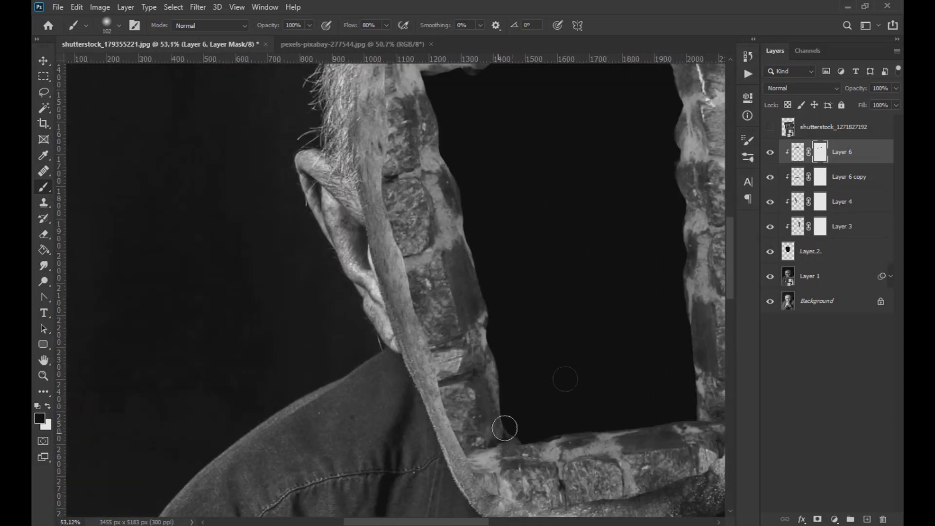
Paint black on the Layer 6 copy mask to blend the bottom strip into the side strips at the lower corners
key("alt+bracketleft")
key("ctrl+backslash")
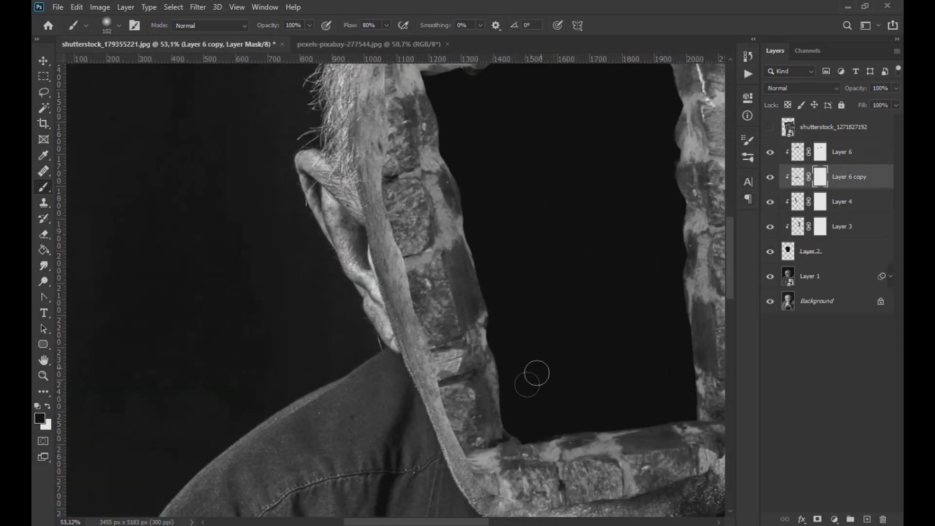
scroll(497, 292, "down", 3)
scroll(497, 292, "up", 1)
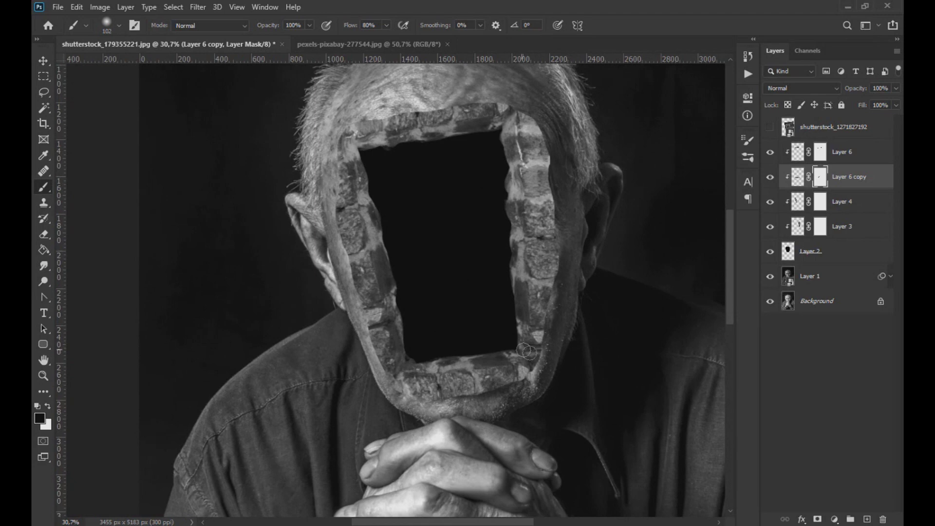
scroll(560, 354, "up", 2)
scroll(559, 354, "down", 2)
Darken both ends of the bottom strip on Layer 6 copy with the Burn tool set to Midtones
left_click(771, 201)
left_click(771, 201)
left_click(770, 178)
left_click(770, 179)
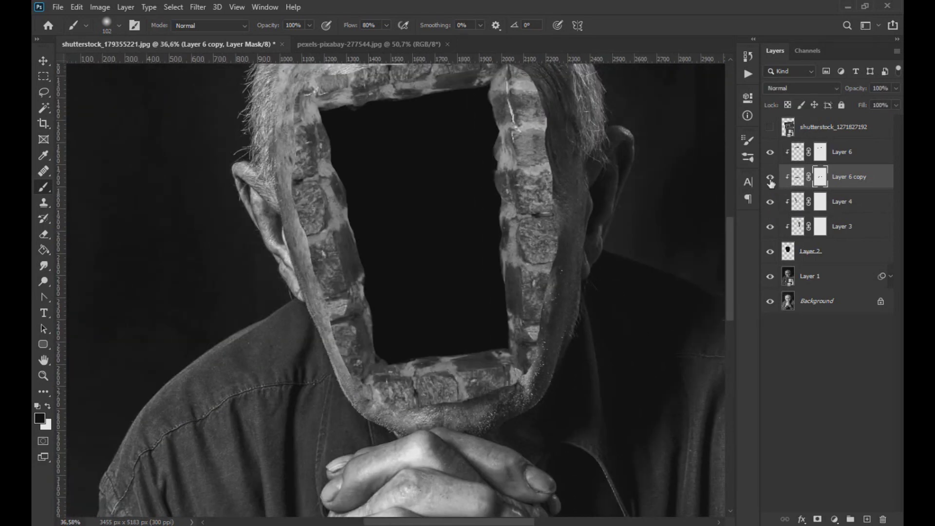
left_click(799, 178)
left_click(44, 281)
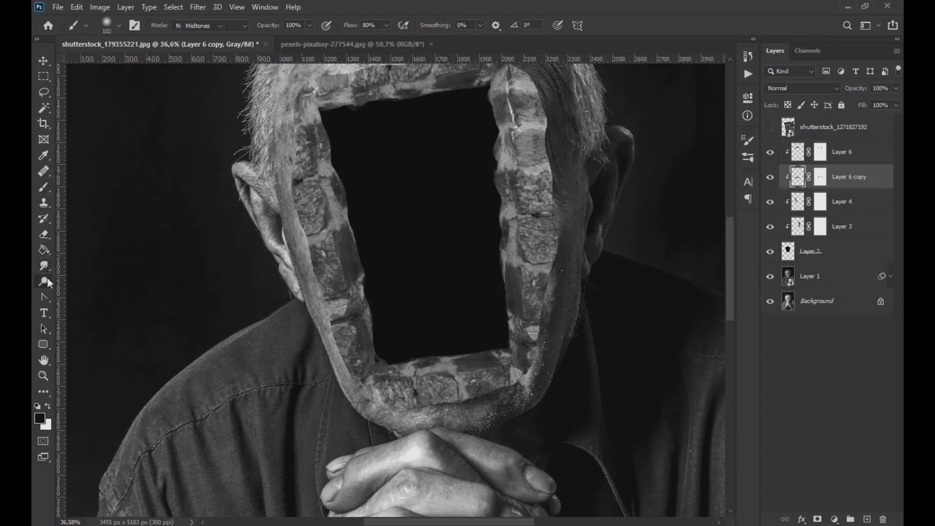
left_click(81, 293)
mouse_move(360, 373)
left_mouse_down()
mouse_move(324, 373)
mouse_move(312, 413)
left_mouse_up()
left_click_drag(499, 361, 521, 344)
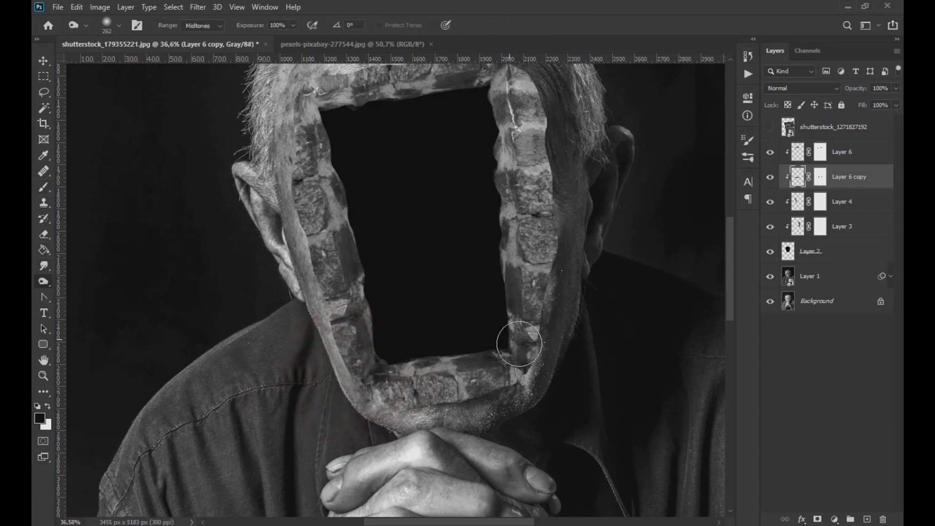
scroll(580, 342, "down", 4)
Burn both ends of the top stone strip on Layer 6 at the upper corners of the opening
scroll(595, 329, "up", 5)
left_click(800, 156)
scroll(389, 161, "up", 1)
mouse_move(274, 130)
left_mouse_down()
mouse_move(289, 146)
mouse_move(278, 140)
left_mouse_up()
left_click_drag(481, 94, 513, 83)
Burn the ends of the left stone strip on Layer 4 and undo the last stroke at the lower corner
left_click(771, 178)
left_click(770, 177)
left_click(770, 202)
left_click(771, 202)
left_click(797, 201)
left_click_drag(309, 141, 286, 116)
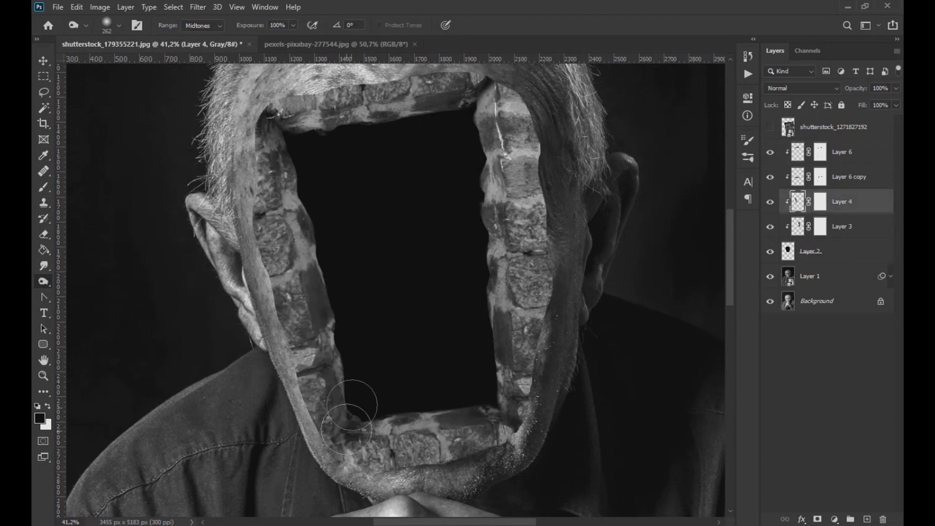
scroll(432, 338, "down", 4)
scroll(380, 399, "up", 3)
key("ctrl+alt+z")
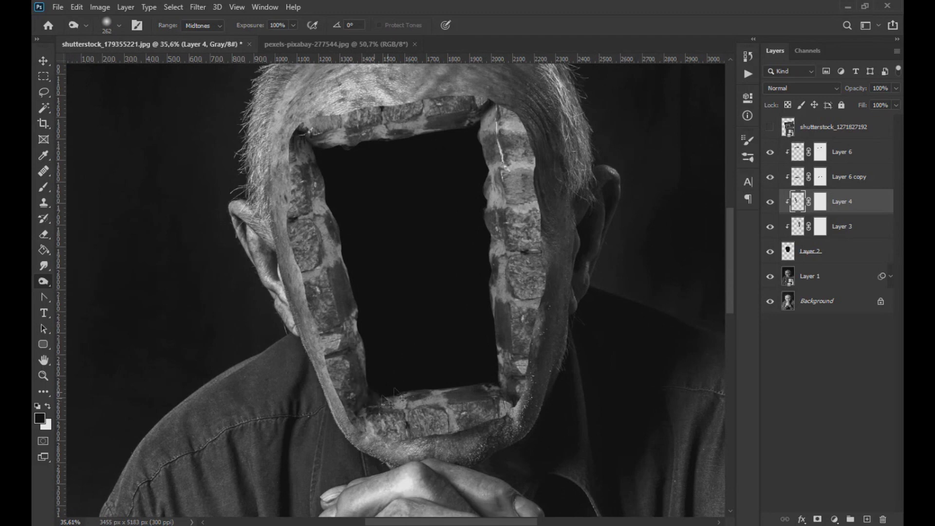
Burn the upper and lower ends of the right stone strip on Layer 3
left_click(797, 229)
left_click_drag(501, 90, 500, 118)
left_click_drag(509, 365, 510, 385)
Select Layer 3, Layer 4, Layer 6 copy and Layer 6 and transform them together to 109.73% width with a -0.11° rotation
scroll(507, 384, "down", 6)
scroll(509, 336, "up", 4)
left_click(43, 63)
key("shift+alt+bracketright")
key("shift+alt+bracketright")
key("shift+alt+bracketright")
key("ctrl+t")
mouse_move(565, 313)
left_mouse_down()
mouse_move(586, 312)
mouse_move(578, 312)
left_mouse_up()
left_click_drag(593, 155, 592, 153)
right_click(531, 267)
left_click(560, 321)
left_click_drag(512, 296, 514, 297)
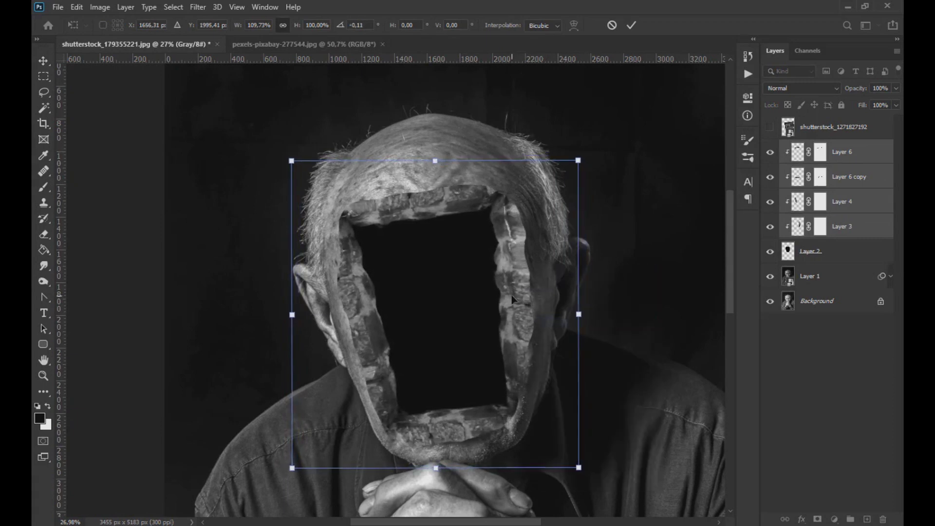
Reshape the stone frame by shifting the upper corners of its transform box, and apply the transform
right_click(512, 297)
left_click(545, 362)
mouse_move(580, 168)
left_mouse_down()
mouse_move(568, 168)
mouse_move(573, 176)
left_mouse_up()
mouse_move(290, 160)
left_mouse_down()
mouse_move(309, 158)
mouse_move(288, 159)
left_mouse_up()
key("Return")
Scale the four stone layers down together to 96.64%
key("ctrl+t")
mouse_move(582, 157)
left_mouse_down()
mouse_move(568, 168)
mouse_move(576, 158)
left_mouse_up()
scroll(573, 184, "down", 5)
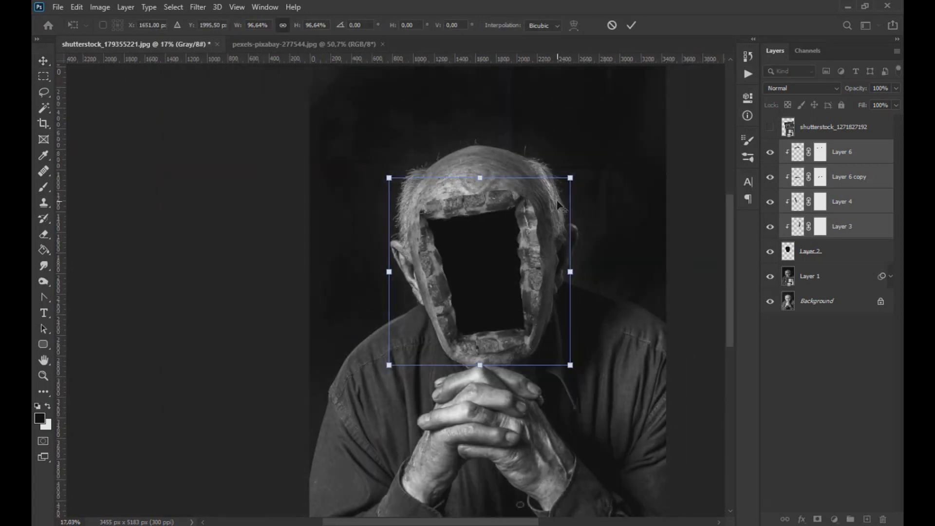
scroll(579, 207, "up", 4)
left_click(47, 65)
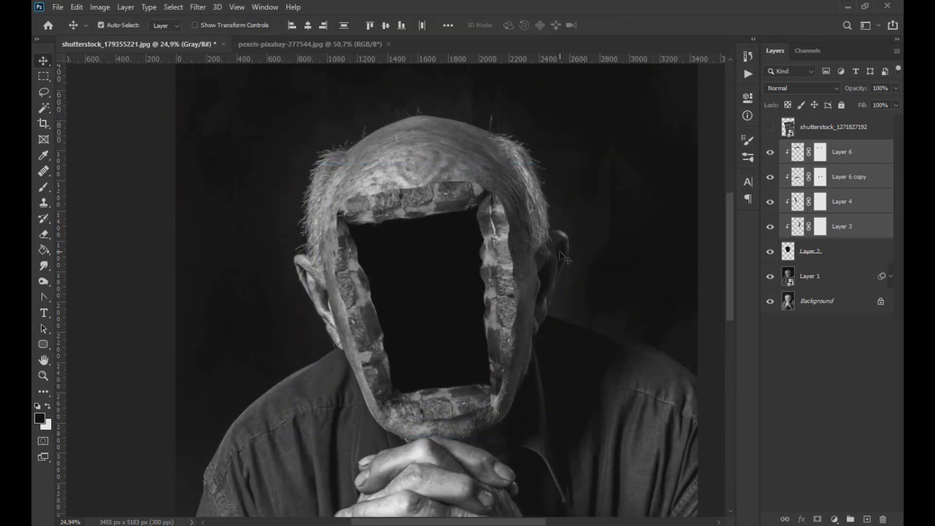
Load the face-opening shape on Layer 2 as a selection and contract it by 16 pixels
left_click(852, 251)
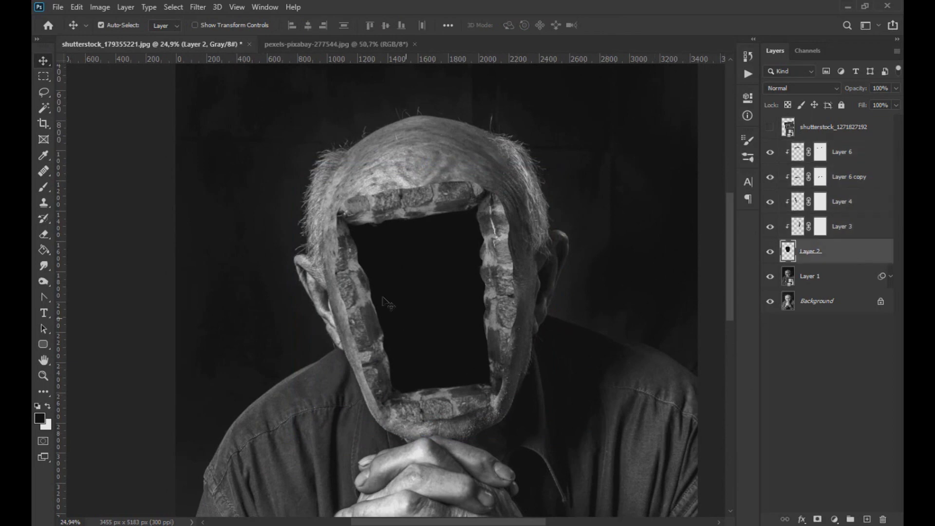
left_click(788, 251, "ctrl")
scroll(507, 280, "up", 2)
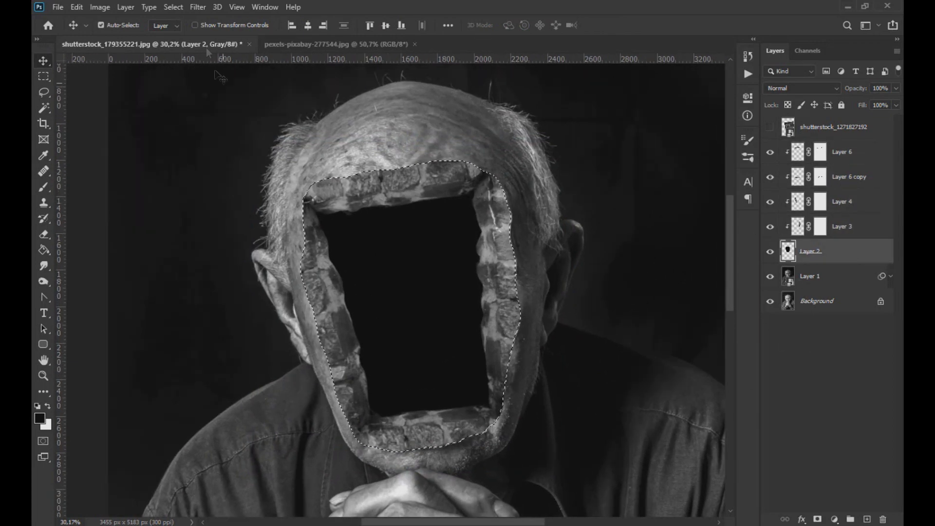
left_click(174, 7)
mouse_move(216, 181)
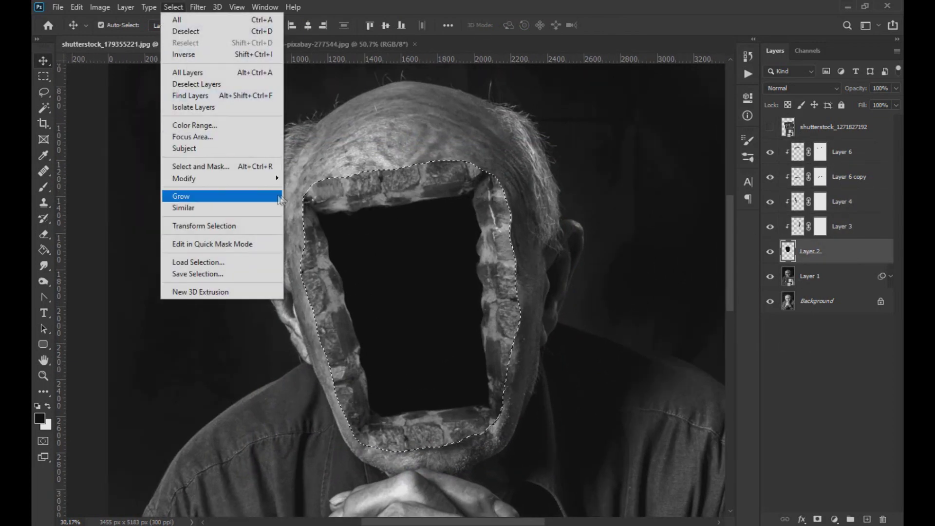
left_click(325, 213)
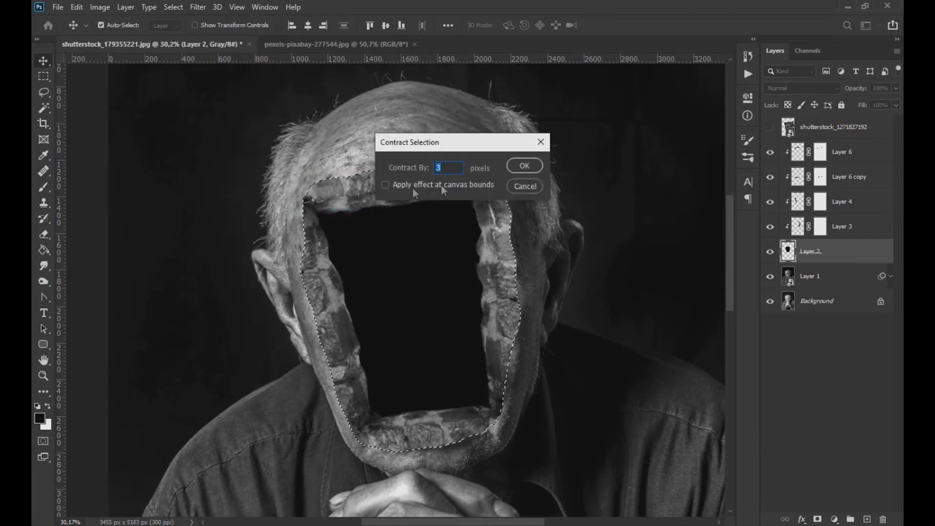
type("20")
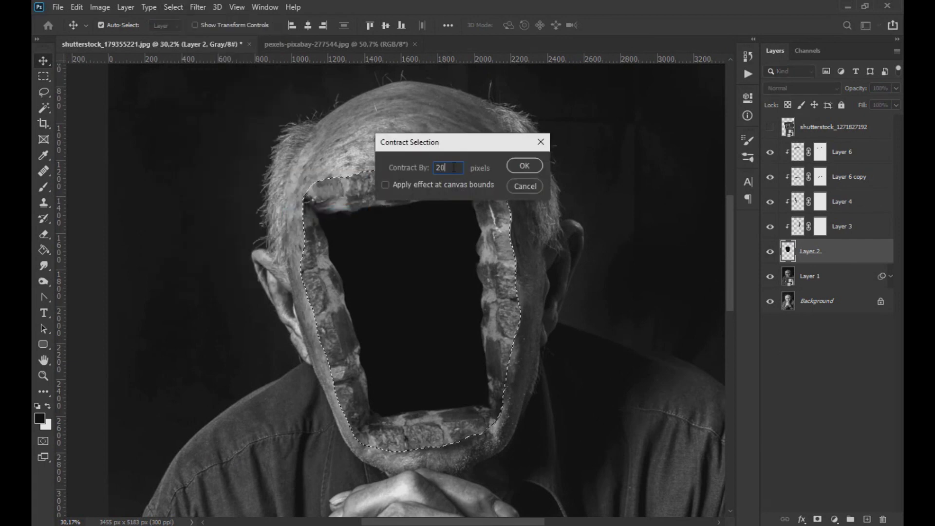
double_click(452, 168)
type("16")
left_click(516, 166)
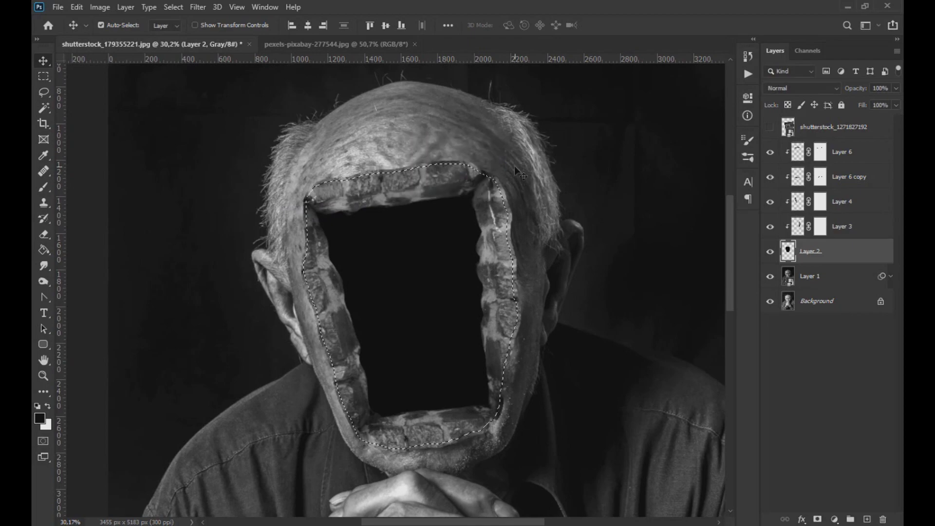
Add a layer mask to Layer 2 from the contracted selection and feather the mask's edge
scroll(536, 419, "up", 4)
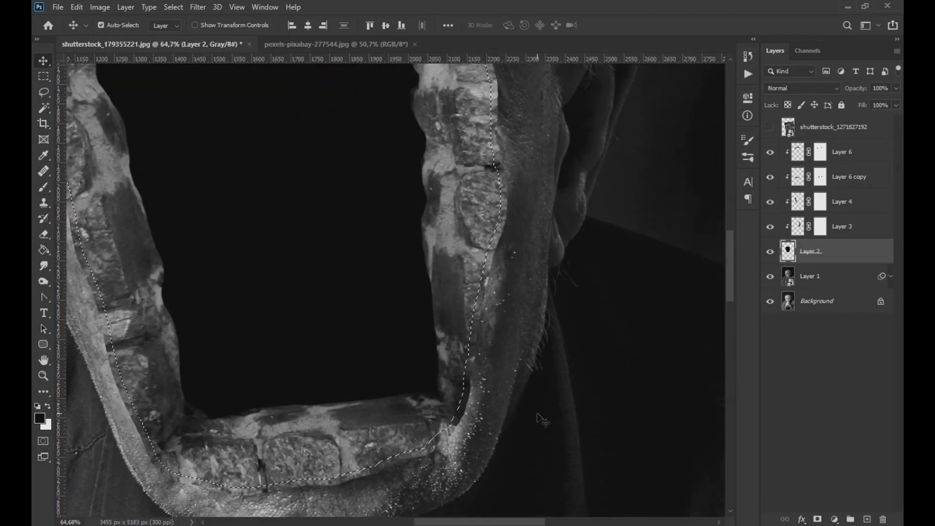
left_click(818, 519)
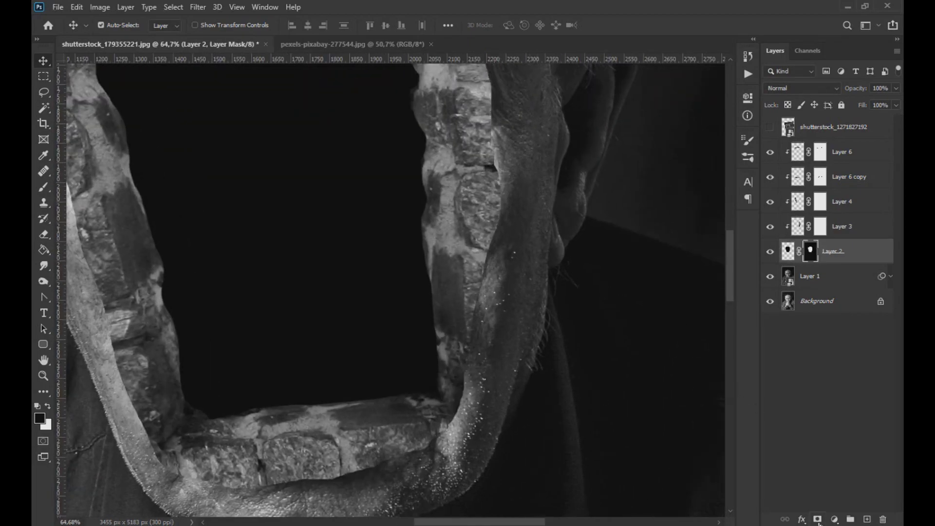
scroll(470, 374, "down", 5)
scroll(501, 389, "up", 2)
double_click(808, 254)
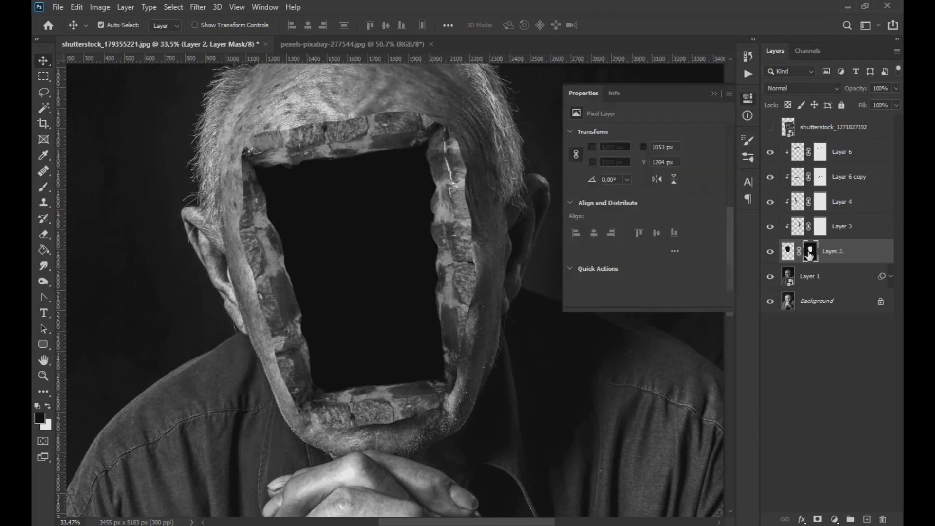
left_click_drag(663, 89, 658, 211)
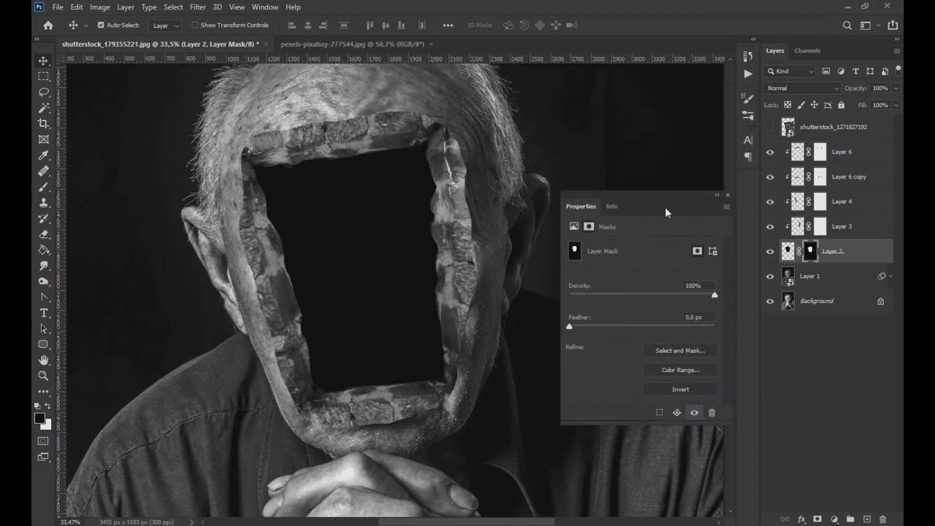
left_click_drag(570, 327, 578, 328)
left_click_drag(605, 326, 612, 328)
left_click(717, 195)
Merge Layer 3, Layer 4, Layer 6 copy and Layer 6 into one stone frame layer
left_click(857, 227)
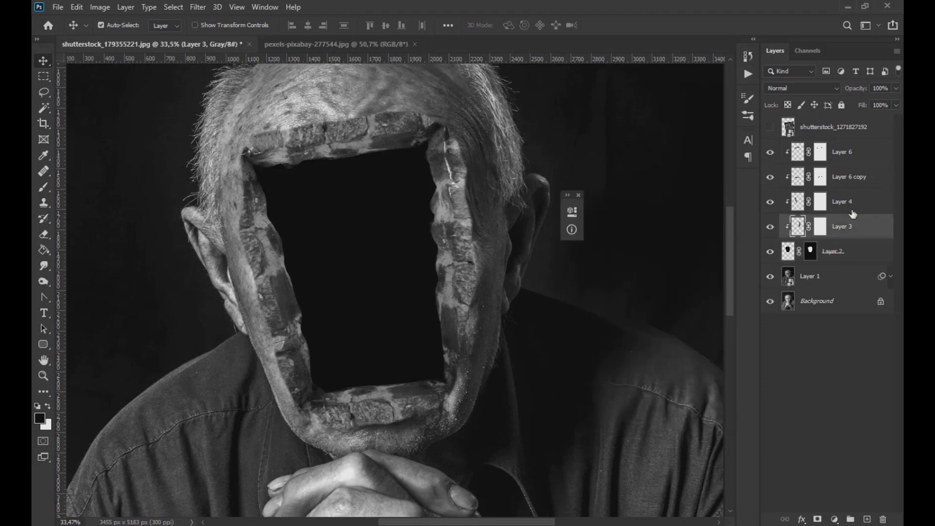
left_click(862, 202, "shift")
left_click(871, 176, "shift")
left_click(855, 155, "shift")
key("ctrl+e")
Adjust the merged stone layer's tones with a three-point Gray curve, placing the last point at input 68, output 71
left_click(100, 7)
mouse_move(115, 31)
left_click(246, 60)
left_click(398, 211)
left_click_drag(386, 83, 652, 163)
left_click_drag(678, 277, 679, 271)
mouse_move(627, 332)
left_mouse_down()
mouse_move(619, 317)
mouse_move(623, 334)
mouse_move(627, 324)
left_mouse_up()
left_click_drag(665, 291, 688, 257)
left_click(877, 294)
left_click(877, 295)
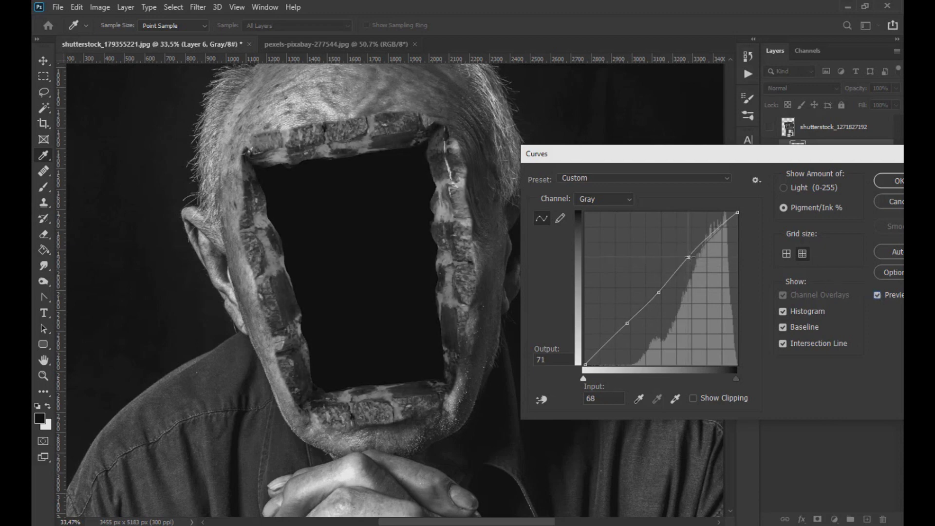
left_click(882, 185)
Set the feather of the Layer 2 mask to 8.7 px
scroll(475, 269, "down", 4)
scroll(459, 274, "up", 5)
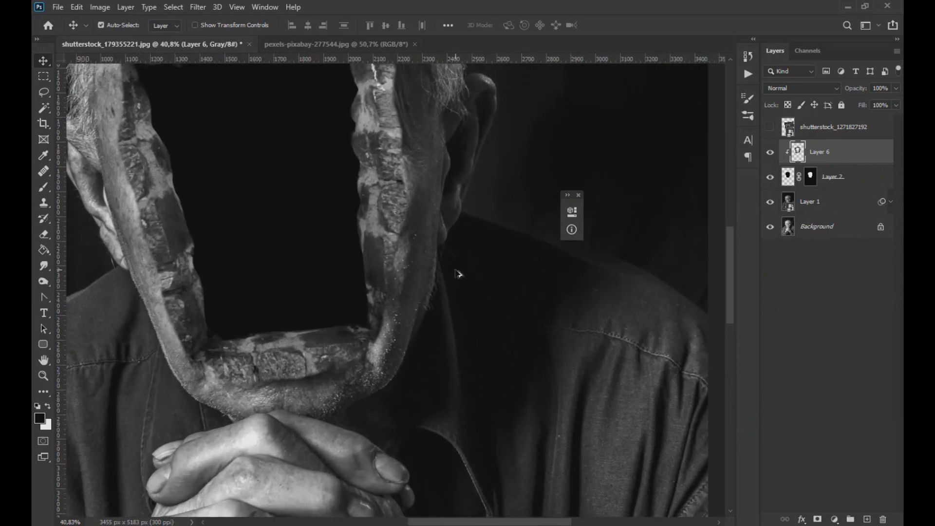
double_click(811, 176)
left_click_drag(432, 327, 450, 327)
left_click_drag(482, 207, 587, 206)
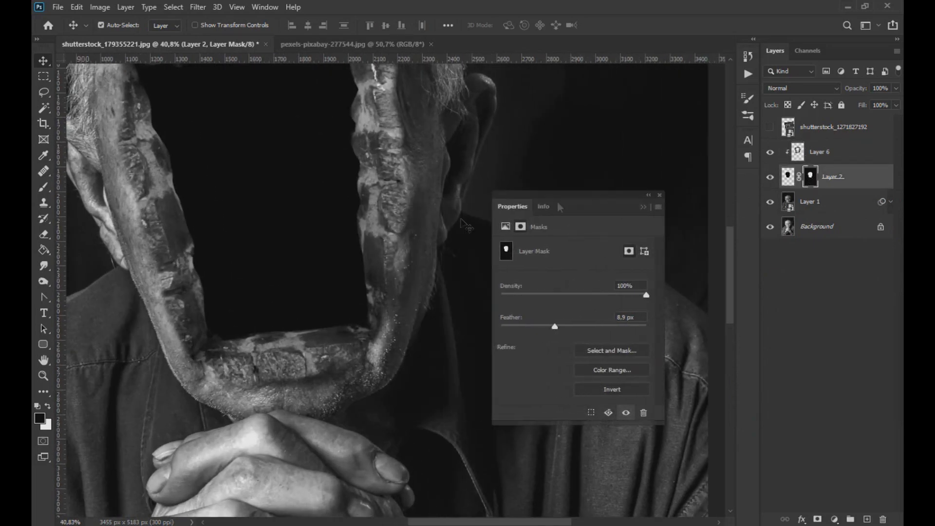
scroll(458, 282, "up", 3)
mouse_move(555, 326)
left_mouse_down()
mouse_move(585, 328)
mouse_move(549, 328)
mouse_move(556, 330)
left_mouse_up()
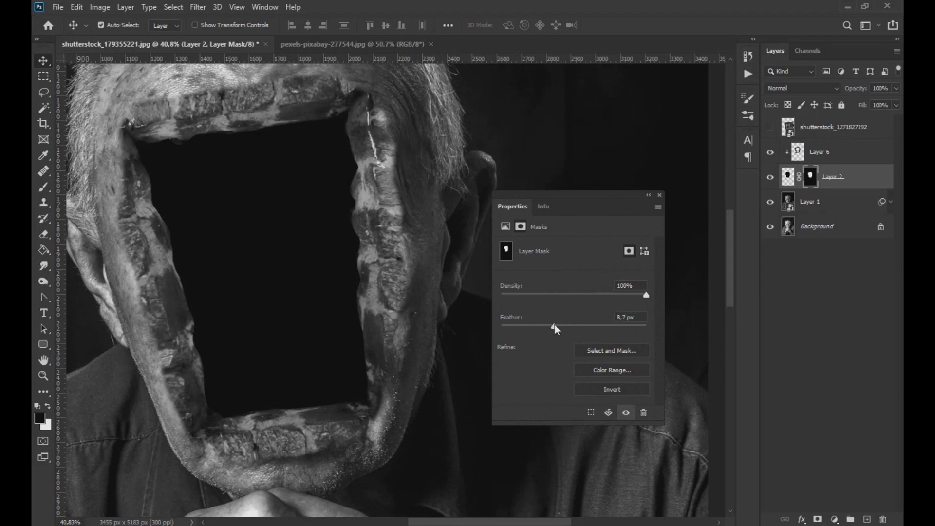
left_click(659, 196)
Add an Outer Bevel to Layer 2 with 584% depth, 66% highlight opacity and a black shadow at 45% opacity
scroll(493, 263, "down", 8)
scroll(493, 343, "up", 1)
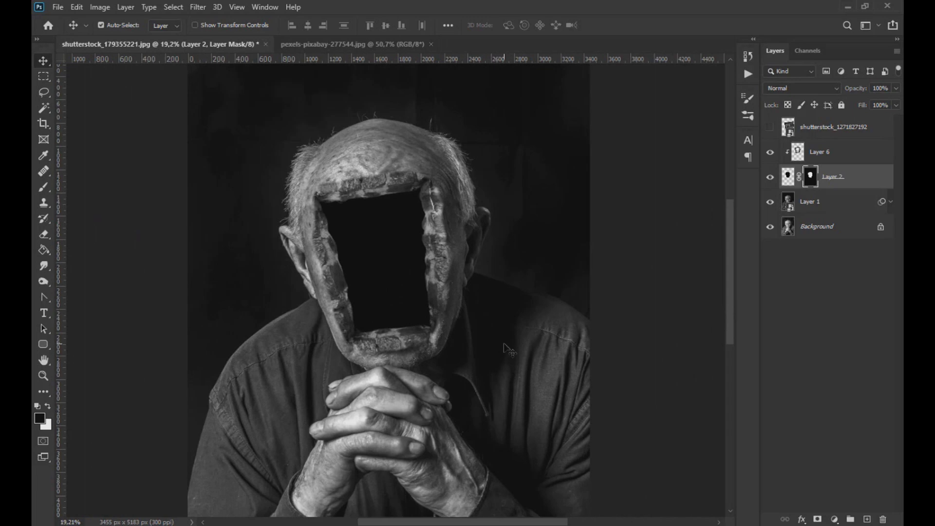
scroll(320, 243, "up", 11)
double_click(786, 181)
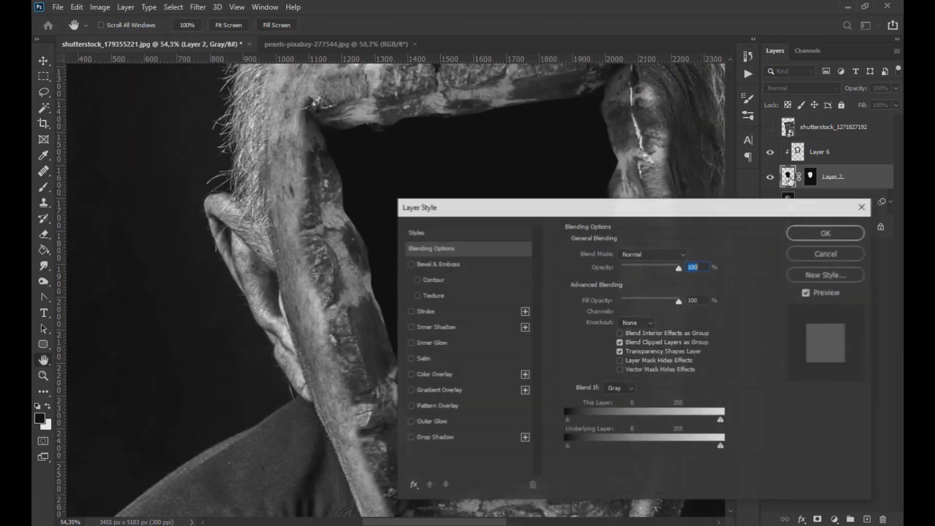
left_click(423, 264)
left_click_drag(503, 208, 542, 201)
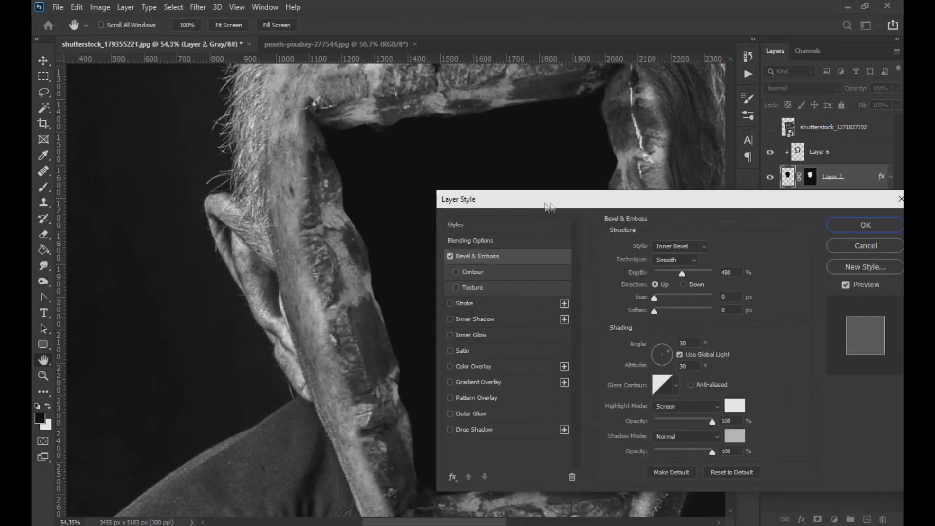
left_click(696, 246)
left_click(691, 260)
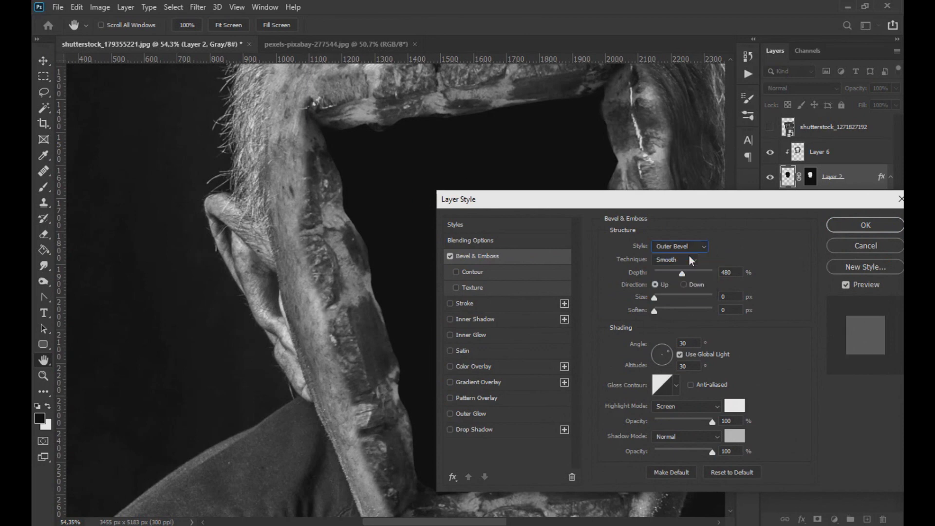
left_click_drag(683, 273, 689, 272)
left_click_drag(712, 451, 682, 450)
left_click(731, 436)
left_click(843, 233)
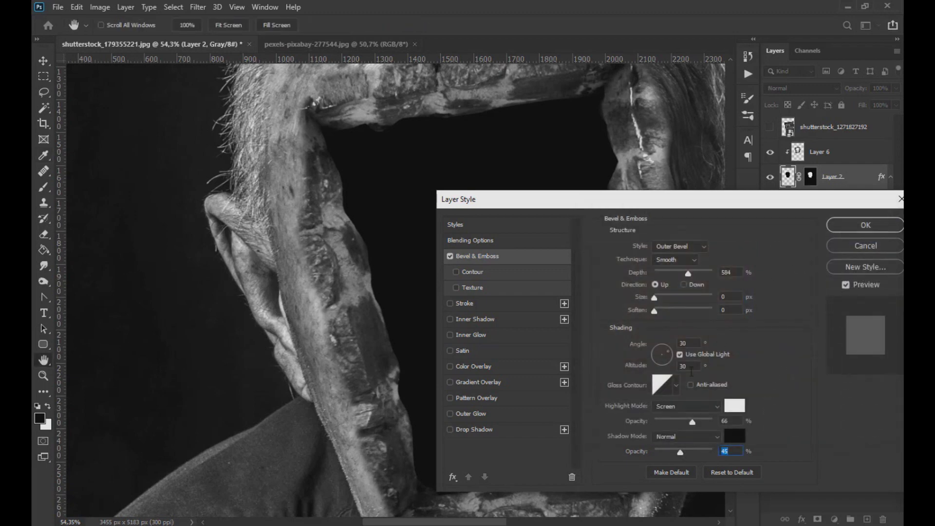
Refine Layer 2's bevel to 615% depth, 4 px size, 12 px soften and 56% highlight opacity
left_click_drag(692, 422, 688, 422)
mouse_move(655, 311)
left_mouse_down()
mouse_move(680, 313)
mouse_move(656, 295)
mouse_move(663, 312)
left_mouse_up()
mouse_move(688, 273)
left_mouse_down()
mouse_move(717, 273)
mouse_move(690, 275)
left_mouse_up()
left_click_drag(663, 309, 700, 310)
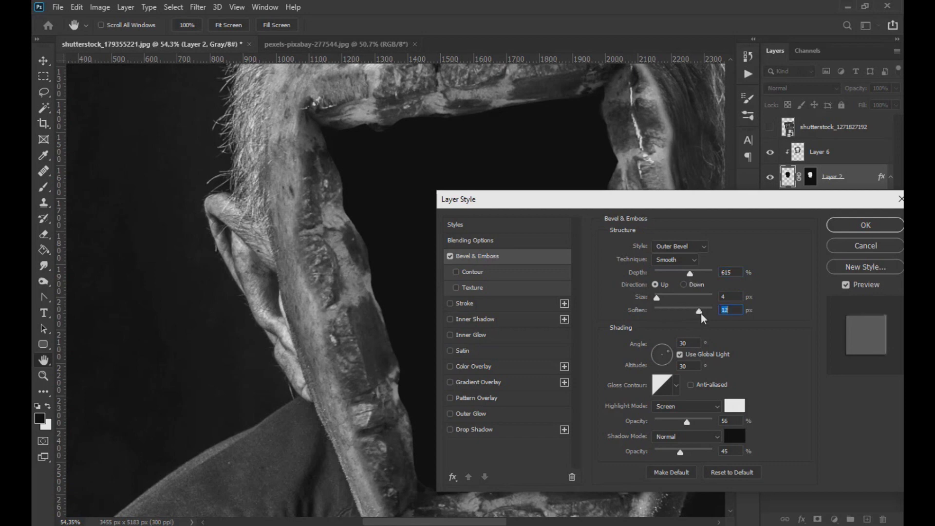
Add an Outer Glow to Layer 2 in Overlay mode with 34% opacity, 9 px size and 32% range
left_click(455, 416)
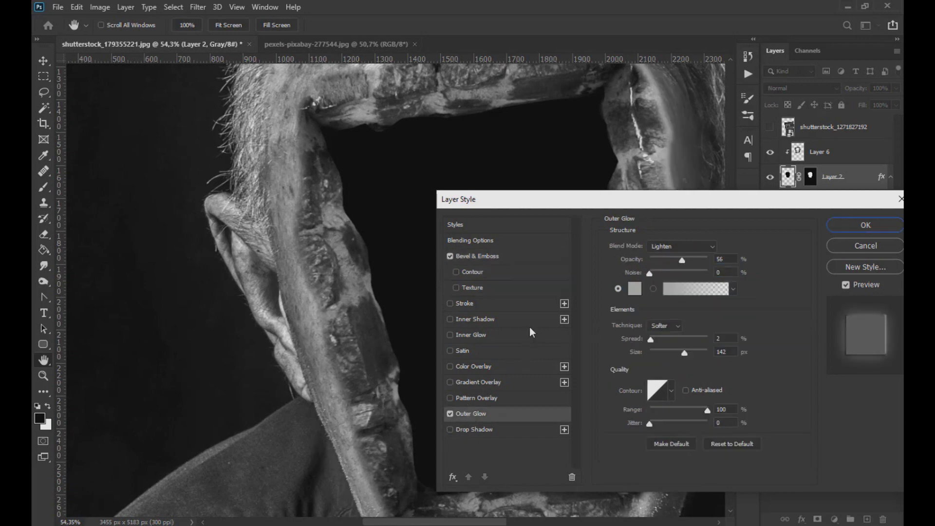
left_click(667, 262)
left_click(682, 247)
left_click(678, 372)
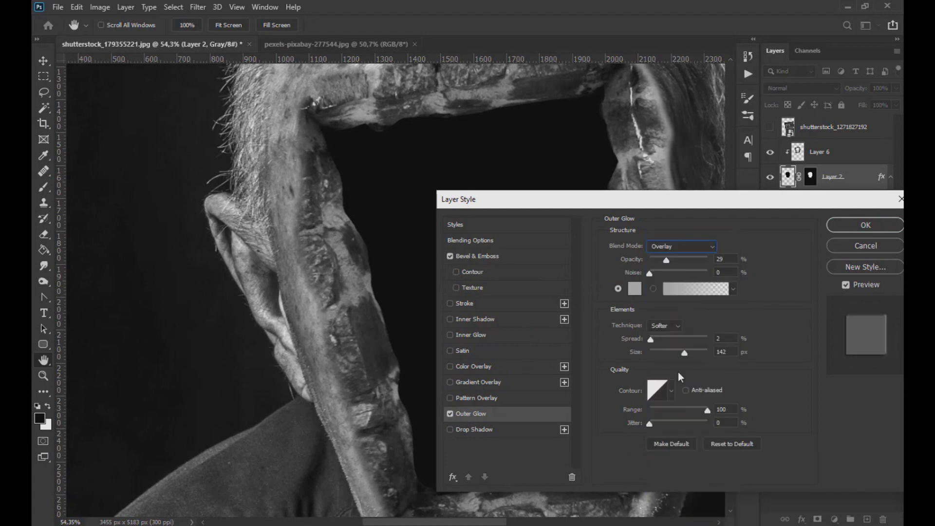
left_click_drag(686, 351, 658, 352)
left_click_drag(708, 410, 674, 414)
left_click_drag(666, 260, 697, 261)
Add a Multiply Inner Shadow to Layer 2 with 58% opacity, 7 px distance, 16% choke and 81 px size, and apply the style
left_click(487, 319)
left_click(671, 327)
mouse_move(649, 314)
left_mouse_down()
mouse_move(660, 314)
mouse_move(654, 302)
left_mouse_up()
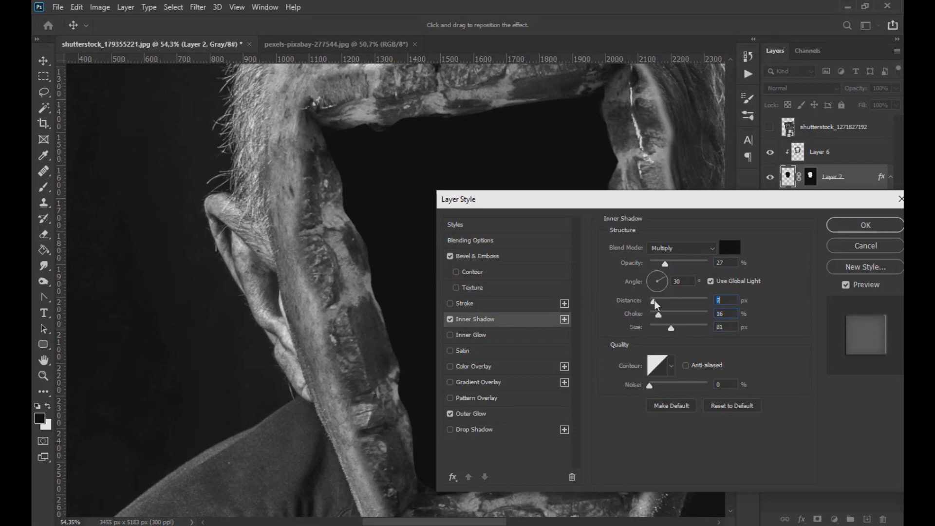
left_click(684, 266)
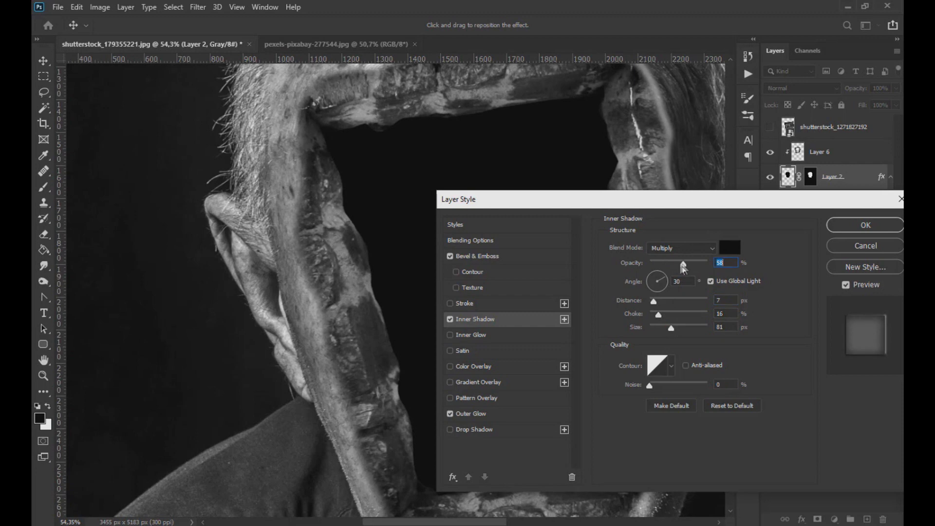
left_click(857, 225)
Soften Layer 2's bevel further with 573% depth, 4 px size, 9 px soften and 20% highlight opacity
scroll(487, 314, "down", 2)
left_click_drag(487, 314, 455, 322)
double_click(791, 180)
left_click_drag(628, 196, 726, 260)
left_click(553, 338)
left_click(553, 338)
left_click_drag(773, 353, 805, 328)
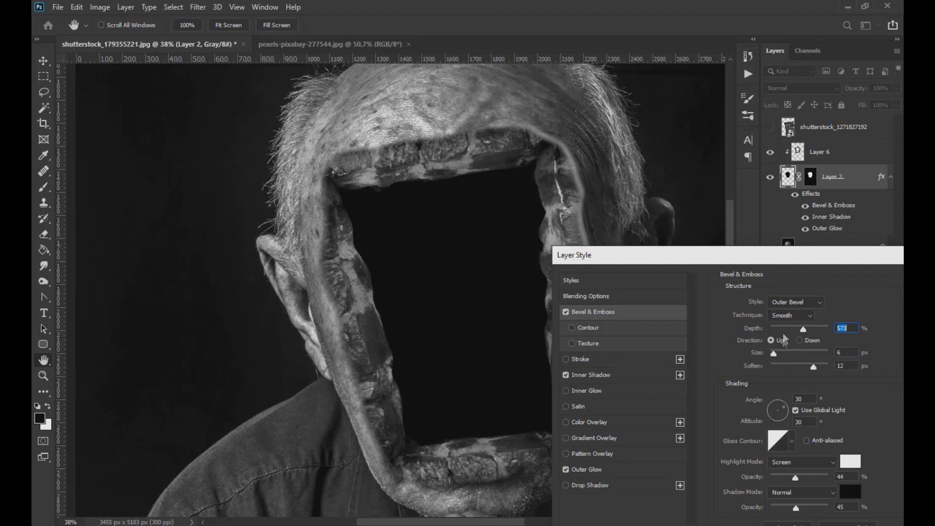
left_click(783, 476)
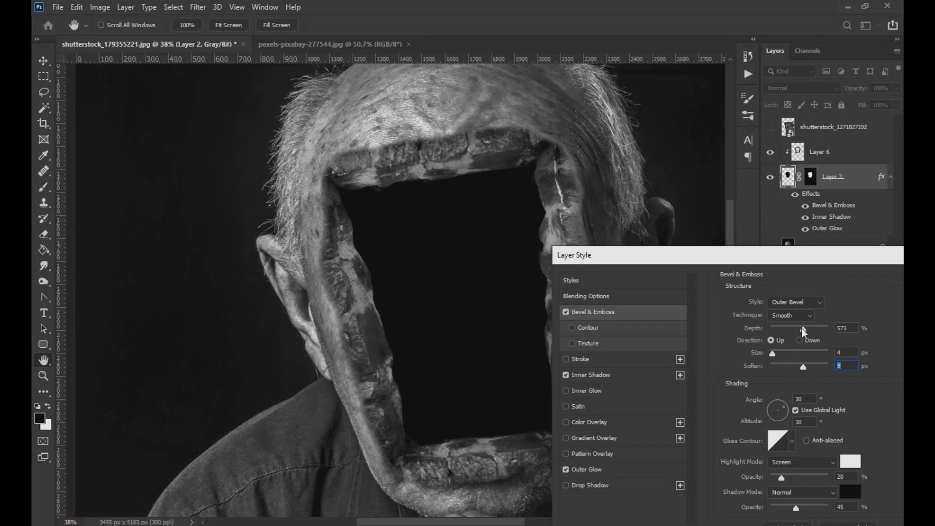
Adjust the range of Layer 2's Outer Glow and lower the bevel's highlight opacity further
left_click(628, 469)
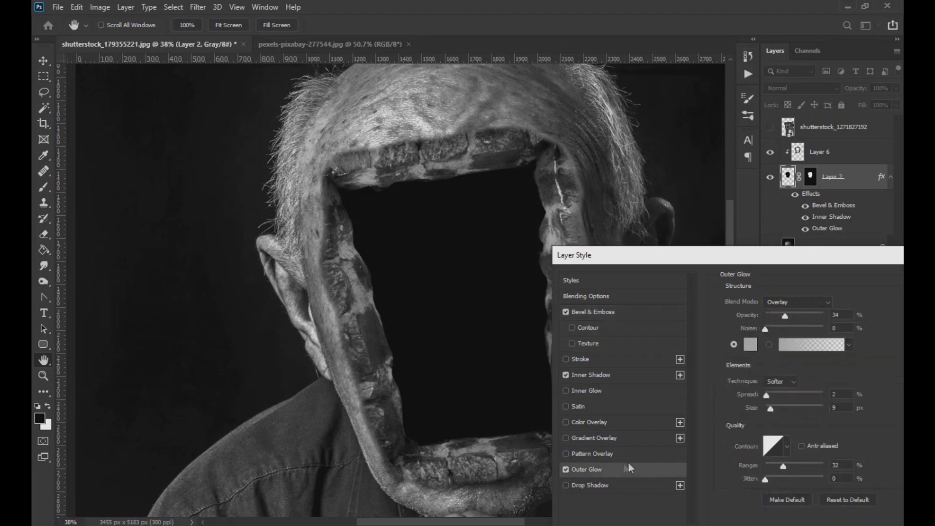
left_click(785, 467)
left_click(589, 313)
left_click(776, 477)
left_click_drag(635, 255, 652, 202)
left_click_drag(793, 423, 780, 423)
left_click_drag(666, 206, 704, 202)
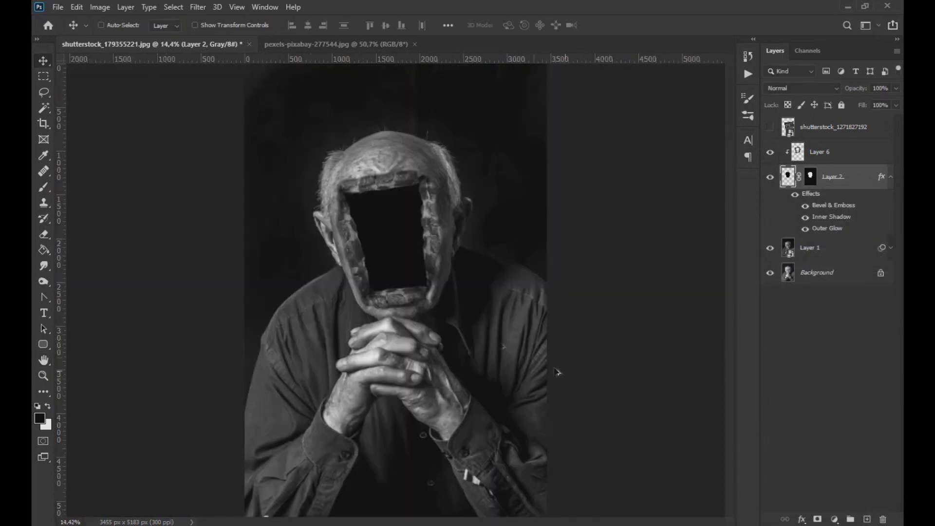
scroll(451, 271, "up", 5)
scroll(451, 272, "up", 3)
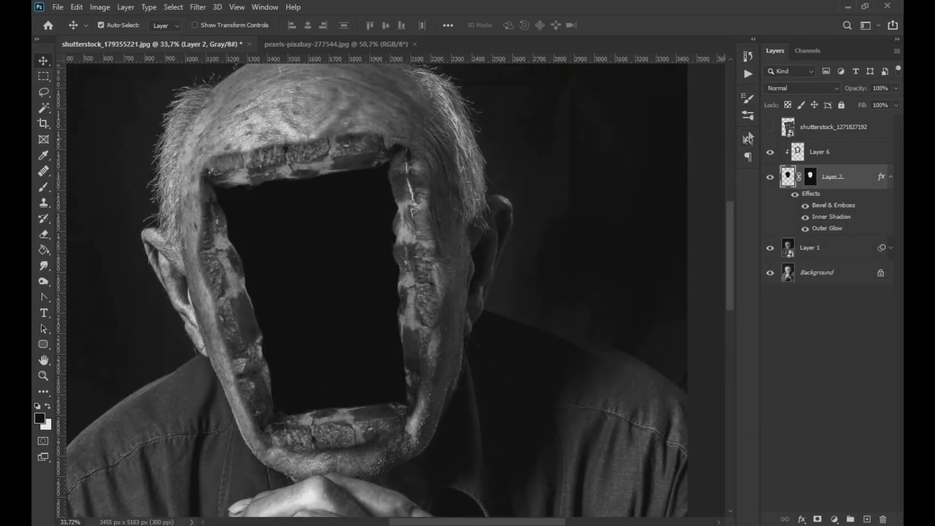
left_click(770, 128)
left_click(790, 128)
left_click_drag(810, 168, 811, 170)
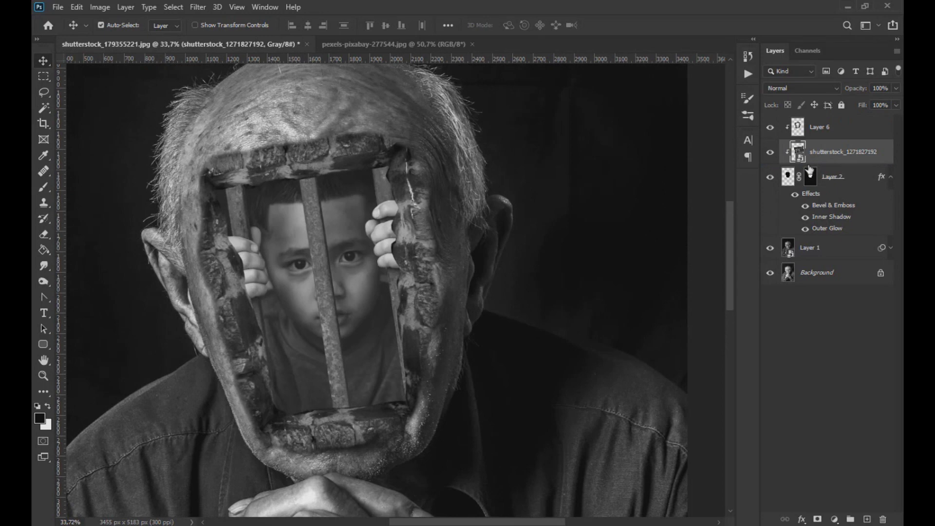
Scale the boy photo down to about 42% and reposition it so his face and hands sit inside the stone frame
scroll(407, 247, "down", 2)
scroll(408, 247, "up", 2)
key("ctrl+t")
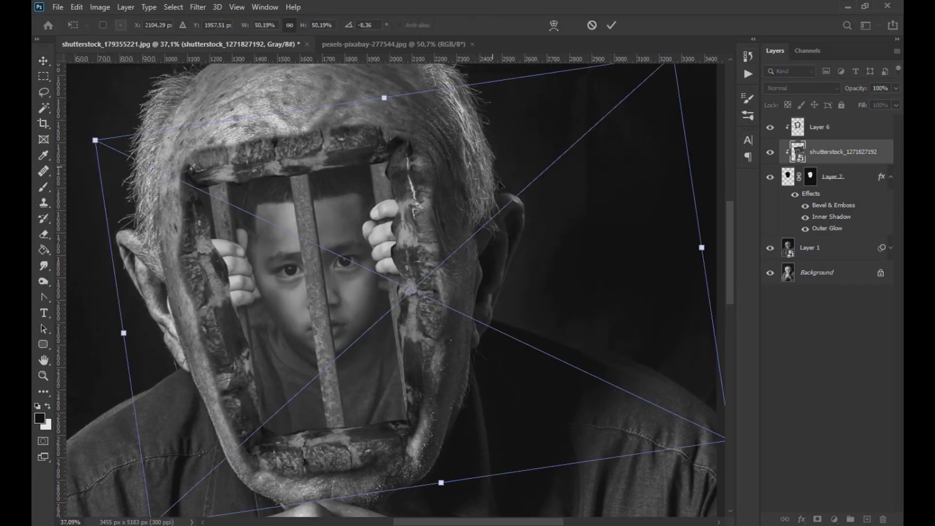
scroll(537, 393, "down", 2)
left_click_drag(697, 433, 626, 412)
left_click_drag(542, 377, 555, 388)
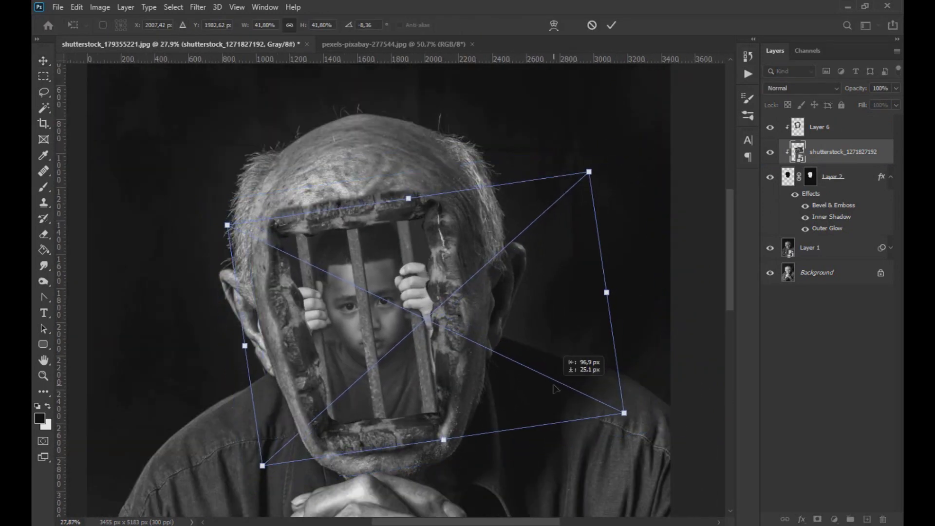
left_click_drag(632, 415, 634, 416)
left_click(45, 63)
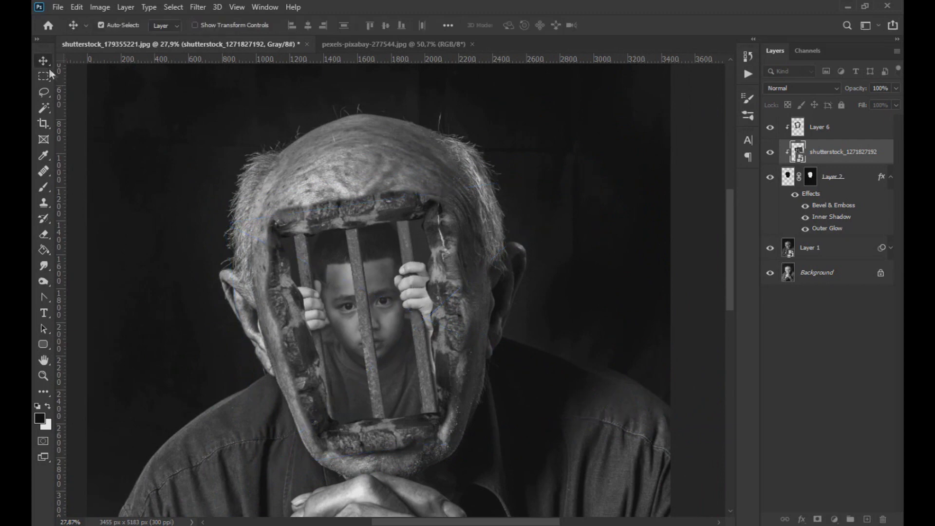
Apply a Camera Raw Filter to the boy photo with Contrast +44, Shadows -14 and Clarity +25
left_click(198, 7)
left_click(273, 83)
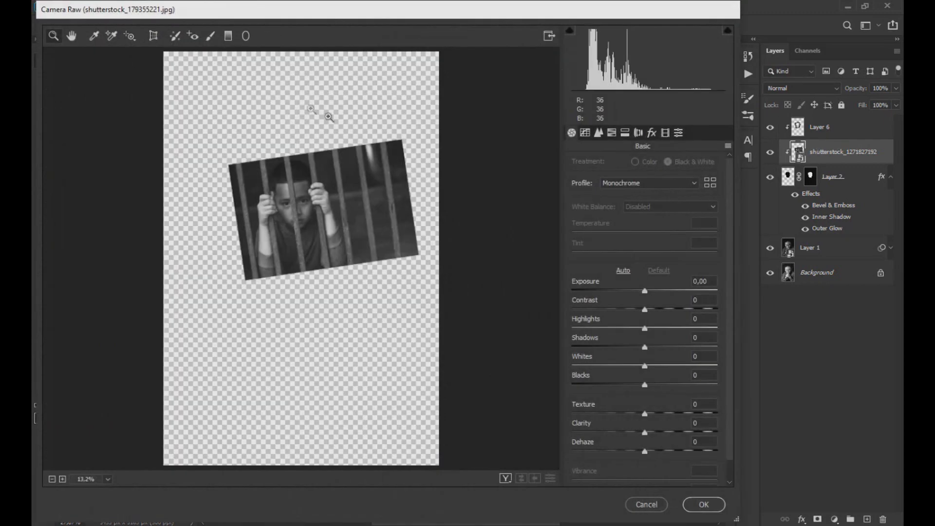
left_click_drag(645, 310, 677, 309)
left_click_drag(648, 350, 635, 350)
left_click_drag(645, 432, 663, 432)
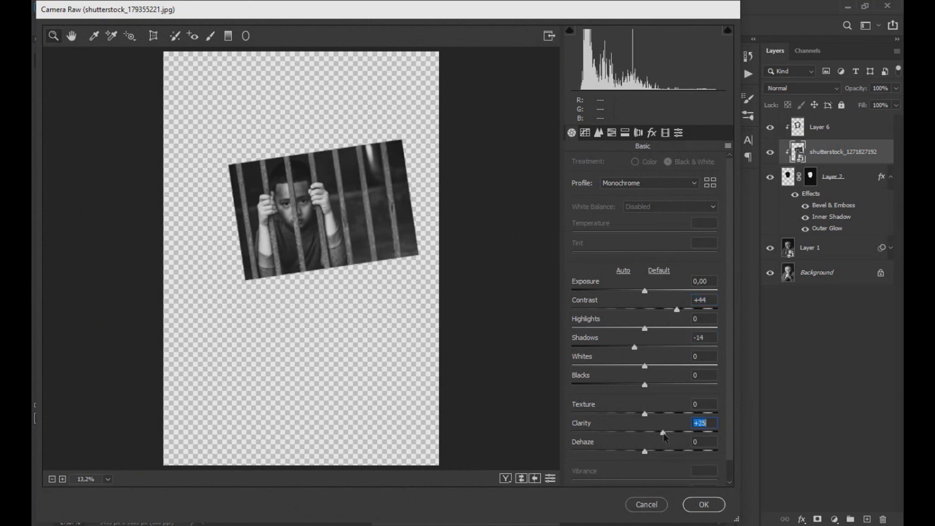
left_click(704, 504)
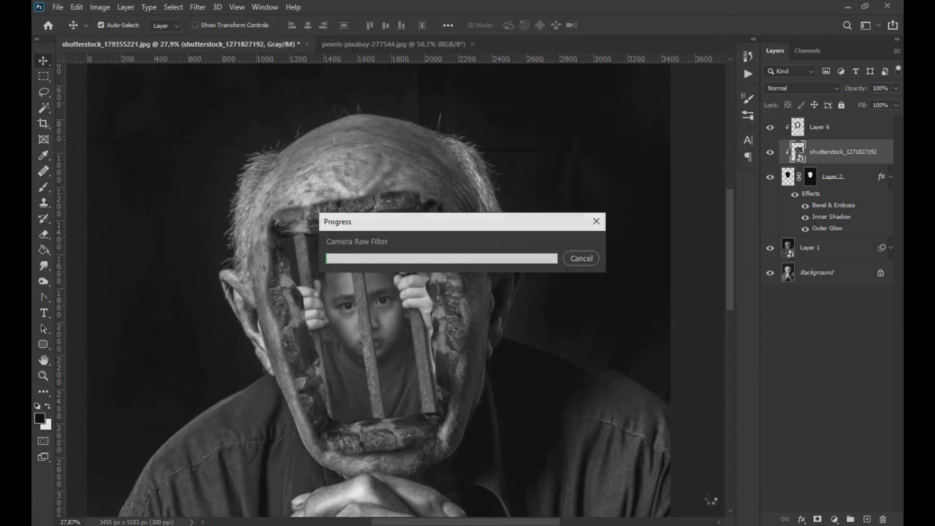
Add a clipped layer above the boy photo and paint black shadows along the opening's sides with a brush at 38% opacity and 47% flow
scroll(422, 373, "up", 2)
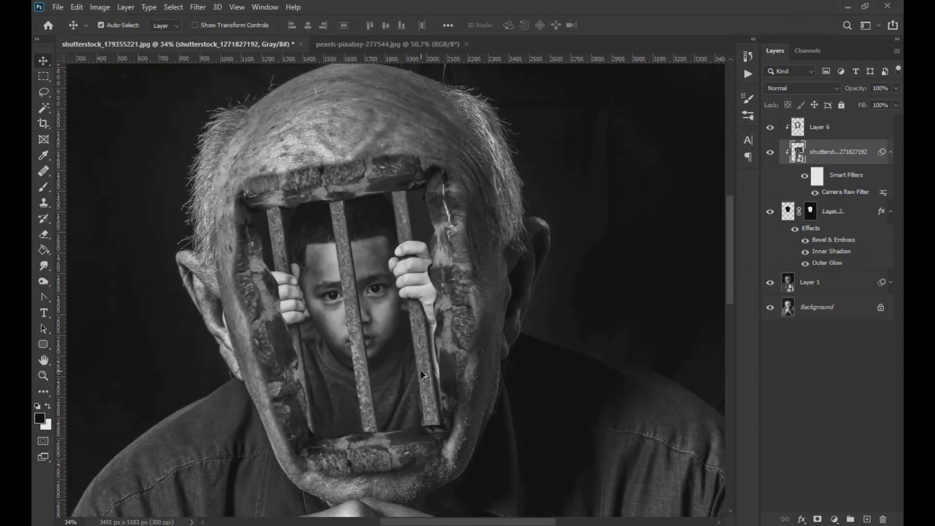
left_click(868, 520)
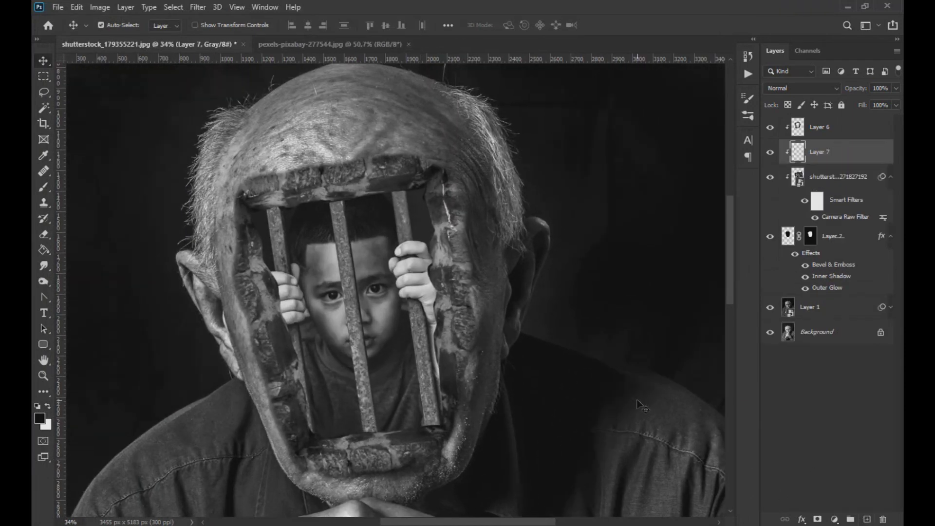
scroll(552, 381, "up", 2)
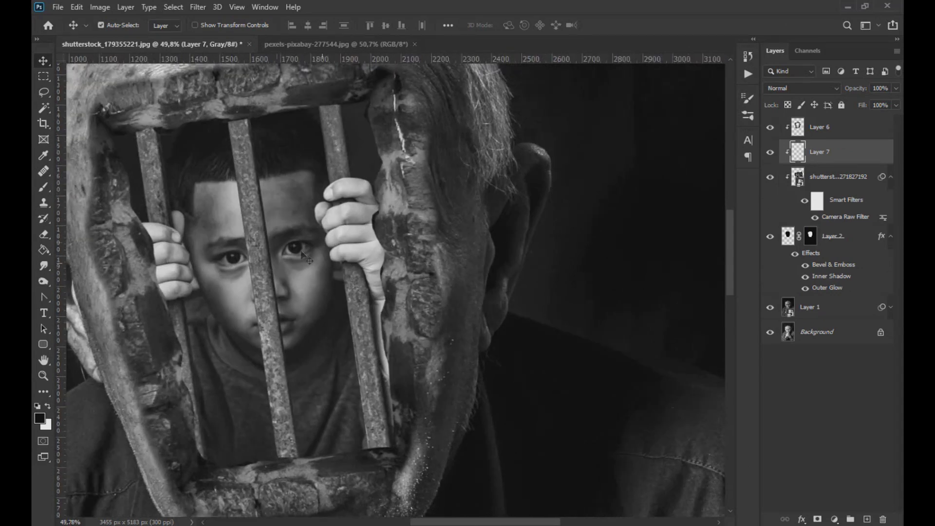
key("b")
left_click(309, 25)
left_click(387, 27)
left_click_drag(378, 39, 357, 39)
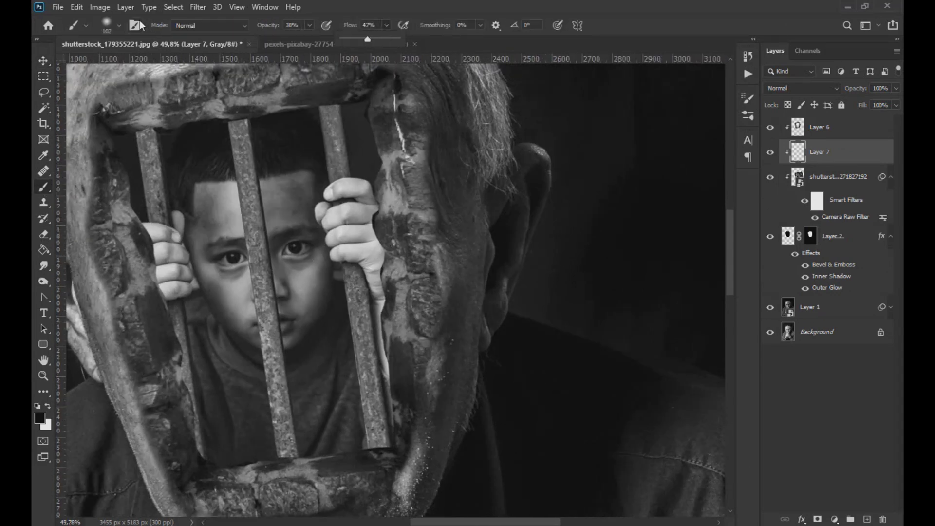
left_click_drag(136, 229, 137, 242)
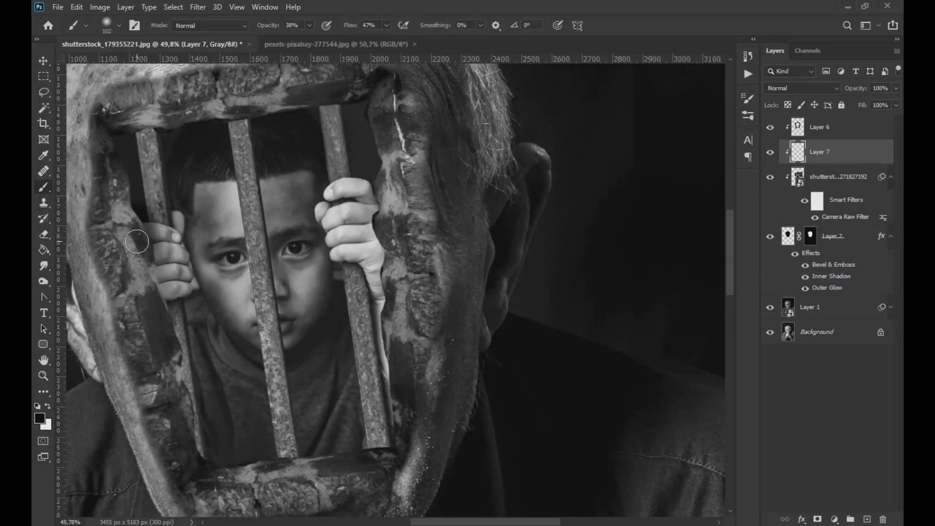
mouse_move(149, 301)
left_mouse_down()
mouse_move(191, 429)
mouse_move(229, 460)
mouse_move(379, 452)
mouse_move(390, 336)
mouse_move(364, 100)
mouse_move(143, 132)
left_mouse_up()
Paint more shadow on Layer 7 around the boy's hands and the inner edges of the opening
key("z")
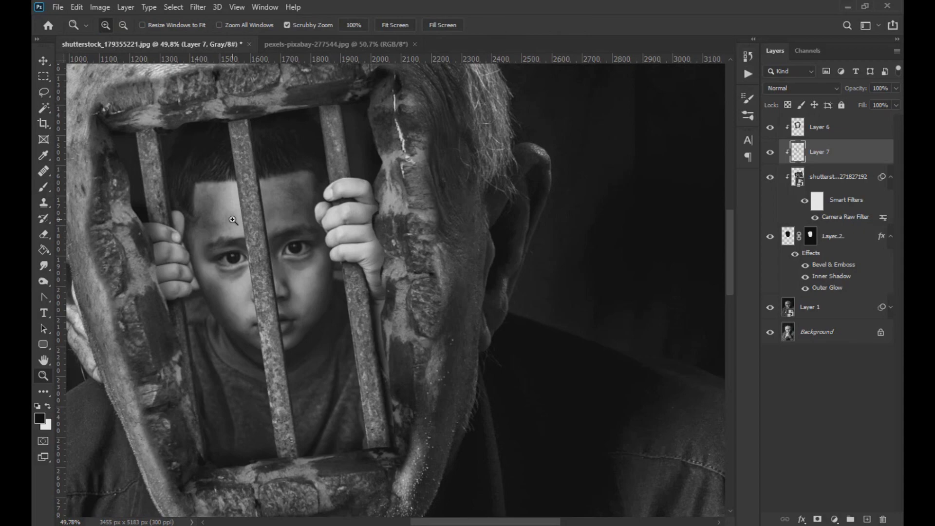
mouse_move(243, 213)
left_mouse_down()
mouse_move(267, 206)
mouse_move(173, 187)
left_mouse_up()
key("space")
left_click_drag(173, 187, 265, 187)
left_click_drag(330, 257, 398, 259)
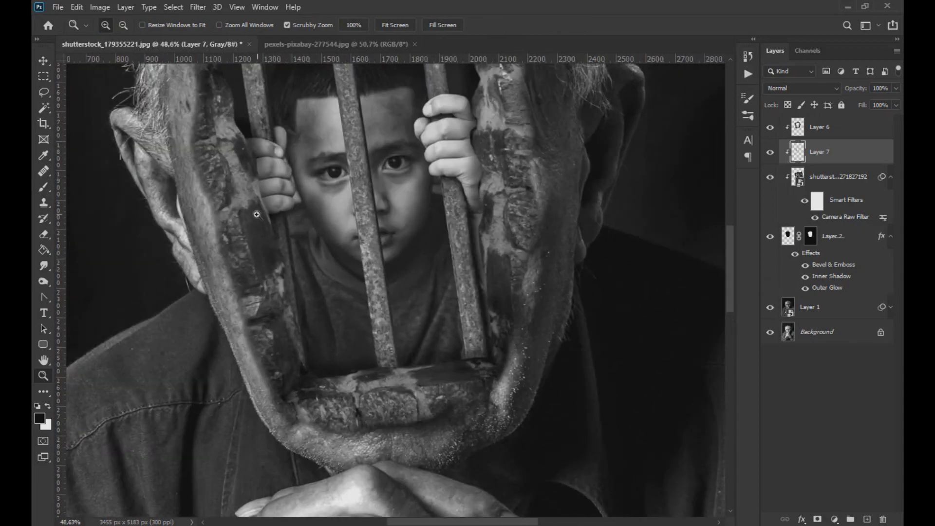
key("b")
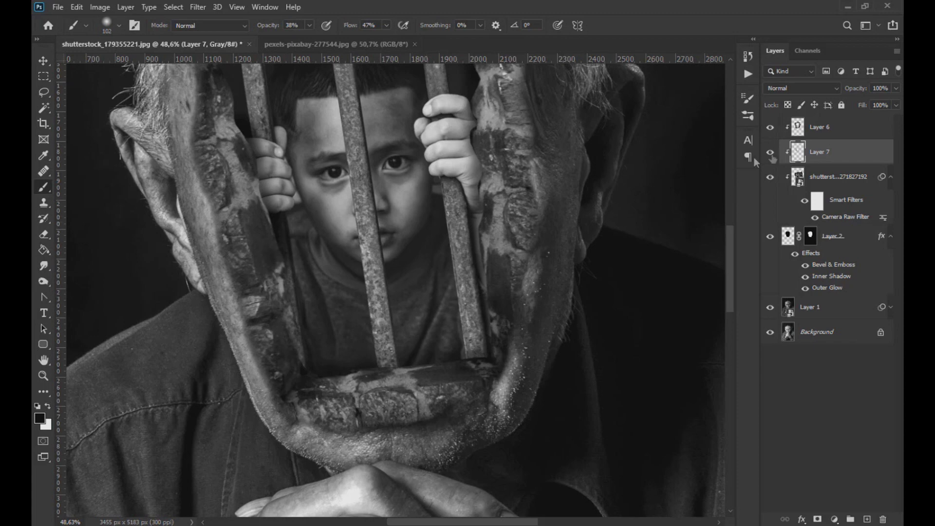
mouse_move(480, 166)
left_mouse_down()
mouse_move(479, 224)
mouse_move(487, 245)
mouse_move(475, 99)
left_mouse_up()
Blur the painted shadows on Layer 7 with a 2.6-pixel Gaussian Blur
left_click(198, 7)
mouse_move(265, 130)
left_click(376, 184)
left_click(832, 283)
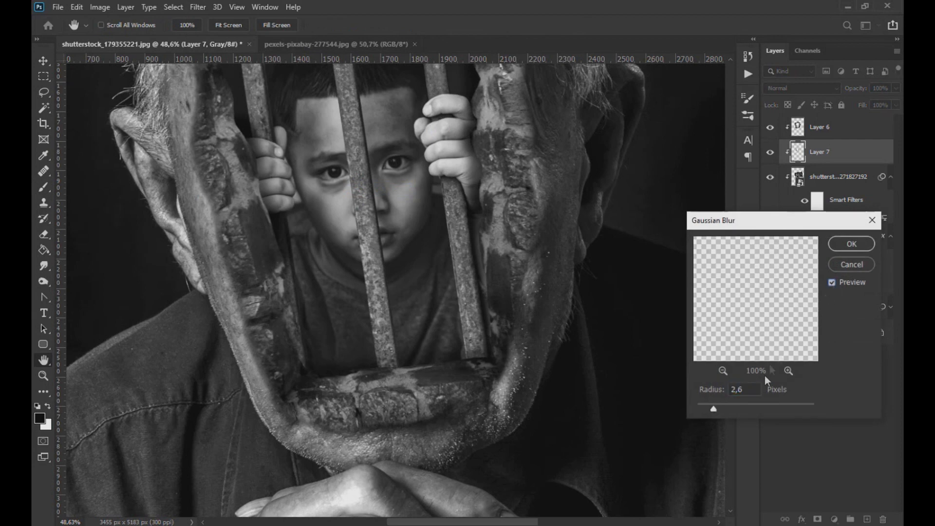
left_click(852, 245)
Add a new layer above Layer 6, clip it to the layers below, and paint shadows around the inside of the stone frame
left_click(833, 130)
left_click(867, 519)
right_click(832, 129)
left_click(757, 246)
mouse_move(263, 208)
left_mouse_down()
mouse_move(296, 321)
mouse_move(342, 375)
mouse_move(489, 356)
mouse_move(489, 201)
mouse_move(468, 130)
mouse_move(444, 312)
left_mouse_up()
mouse_move(446, 303)
left_mouse_down()
mouse_move(444, 197)
mouse_move(350, 223)
mouse_move(231, 233)
mouse_move(199, 262)
mouse_move(204, 254)
mouse_move(212, 317)
mouse_move(228, 335)
mouse_move(196, 275)
mouse_move(238, 379)
left_mouse_up()
scroll(293, 384, "down", 5)
scroll(390, 356, "up", 2)
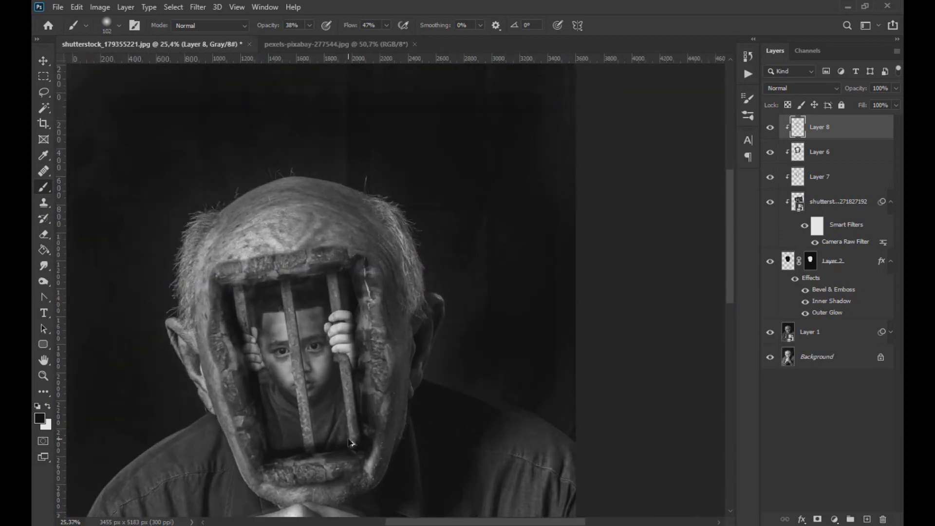
Soften the shadows on Layer 8 with a 9.8-pixel Gaussian Blur
left_click(197, 7)
mouse_move(236, 141)
left_click(377, 194)
left_click_drag(713, 409, 744, 409)
left_click(832, 283)
left_click(832, 283)
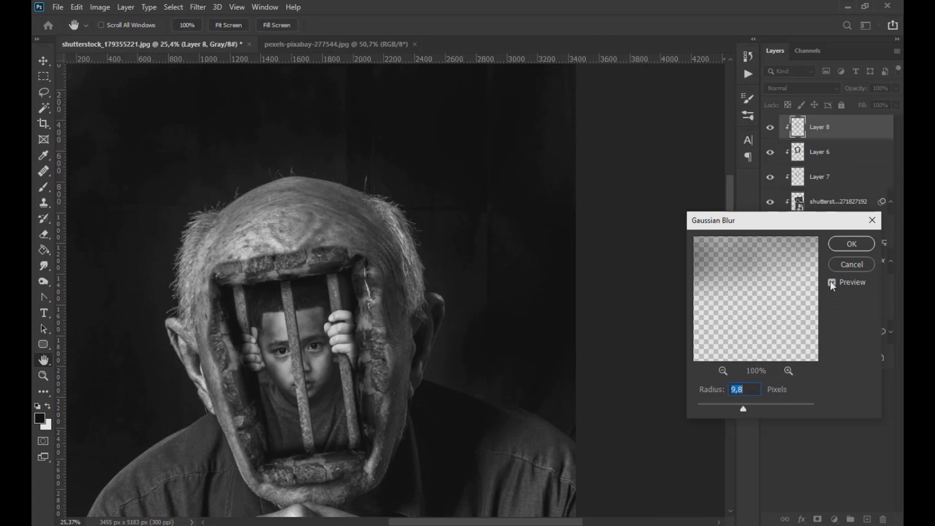
left_click(852, 245)
Paint on Layer 2's mask with a black brush at 91% opacity to blend the face edge beside the ear and cheek
key("b")
scroll(420, 338, "down", 5)
scroll(460, 258, "up", 6)
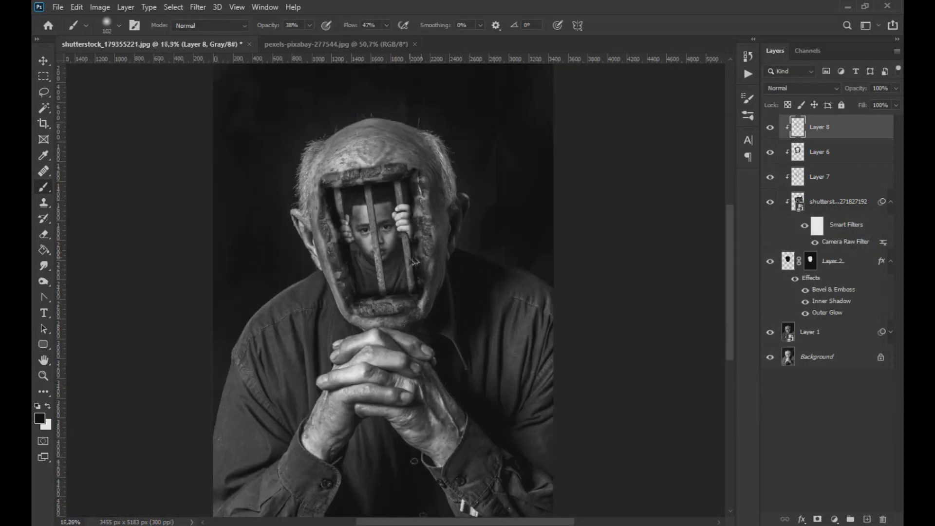
left_click(810, 264)
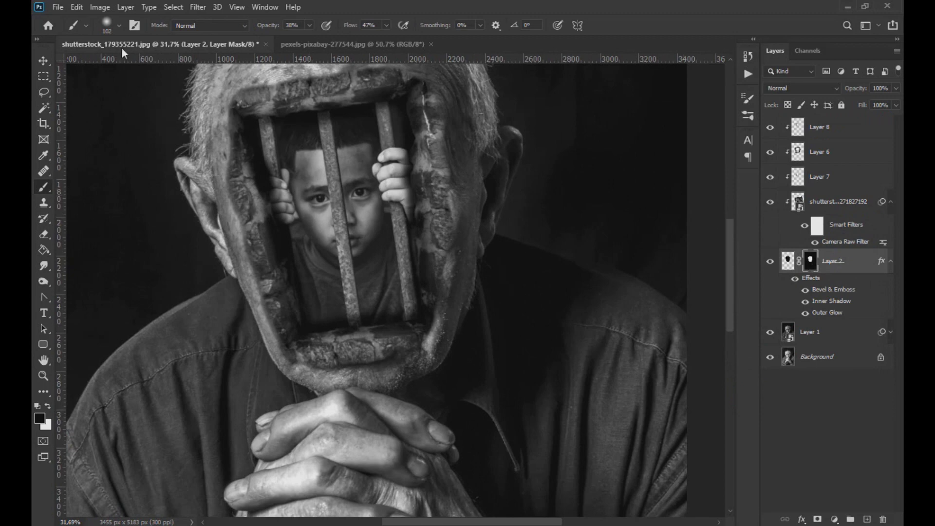
left_click(309, 25)
left_click(119, 25)
left_click_drag(464, 227, 452, 178)
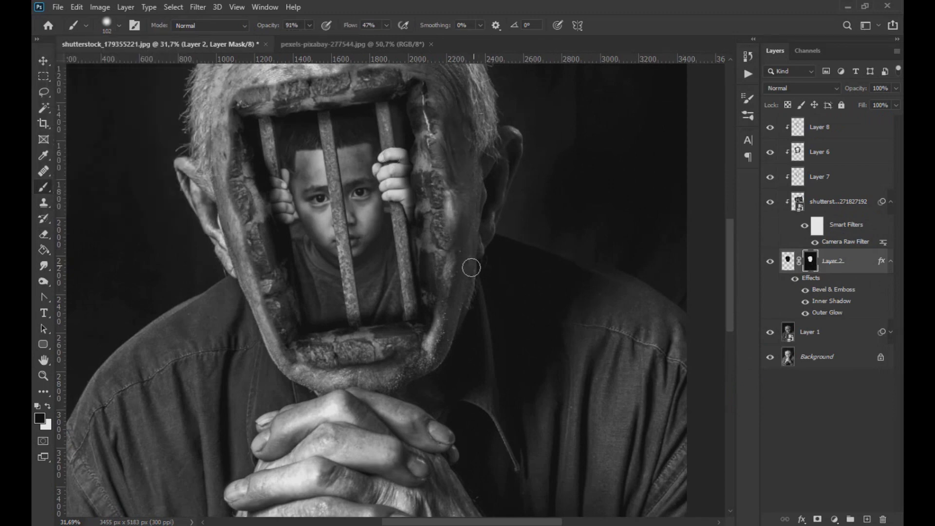
Try to blend the frame's lower edge into the chin by painting black on Layer 2's mask
left_click_drag(368, 369, 325, 373)
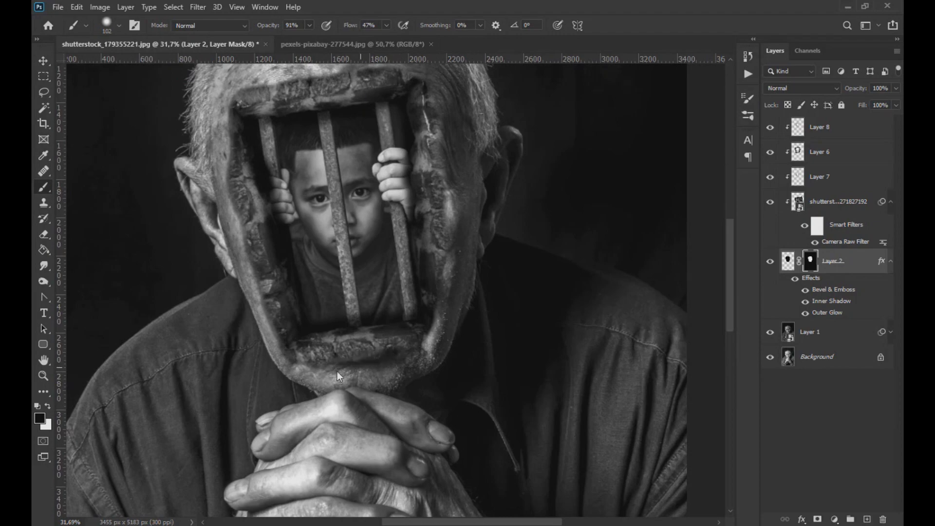
scroll(397, 376, "down", 8)
scroll(380, 322, "up", 9)
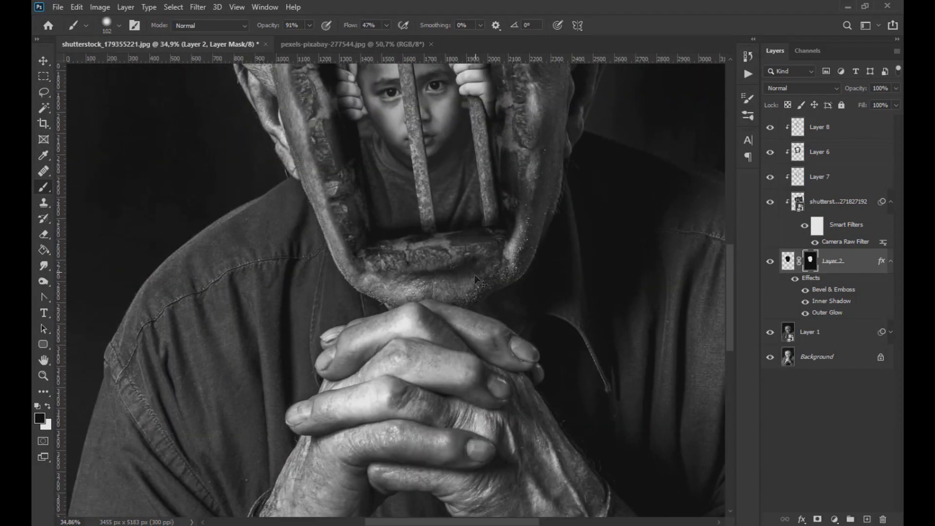
key("z")
left_click(44, 187)
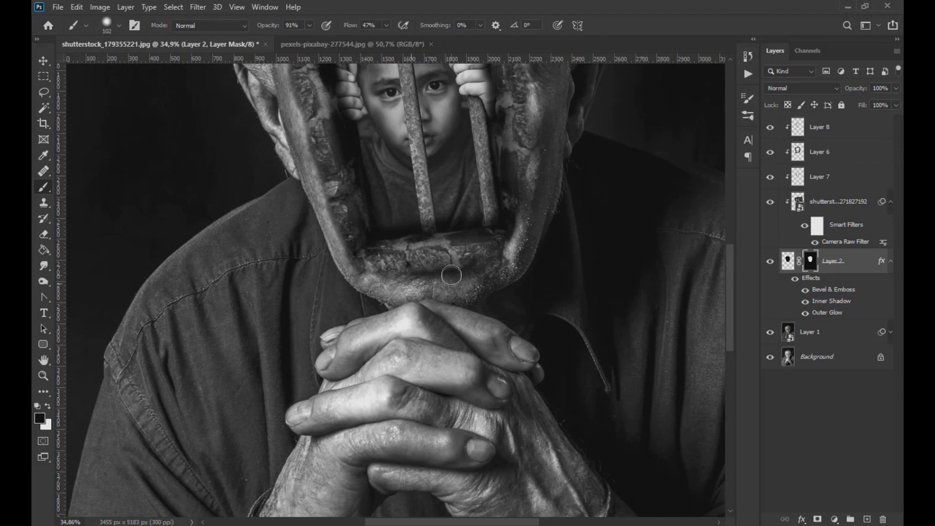
Blend the frame's upper edge into the forehead on Layer 2's mask with a black brush at 28% opacity and 14% flow
scroll(438, 263, "up", 5)
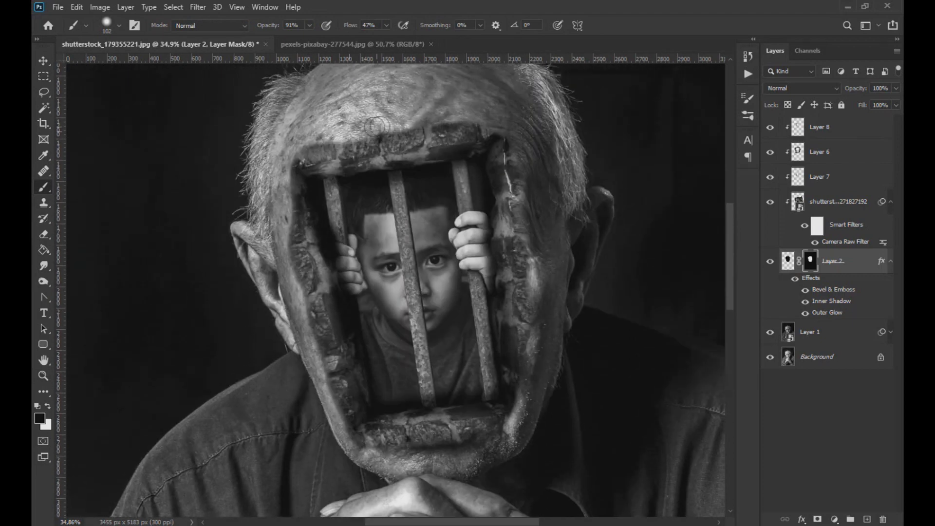
key("2")
key("8")
key("shift+1")
key("shift+4")
left_click_drag(407, 132, 516, 118)
scroll(440, 140, "down", 3)
scroll(360, 141, "up", 3)
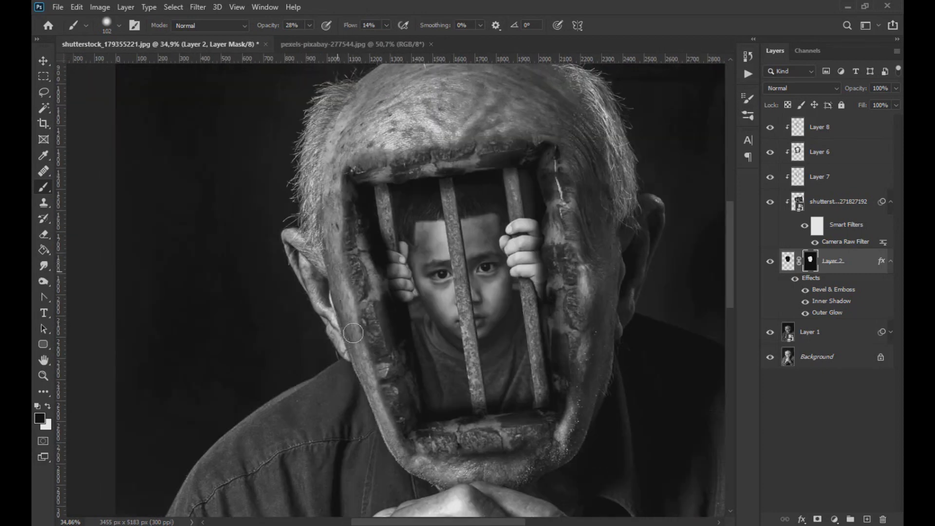
Paint white at 19% opacity on Layer 2's mask to bring back the lower stone edge above the chin
scroll(385, 420, "down", 3)
scroll(341, 305, "up", 2)
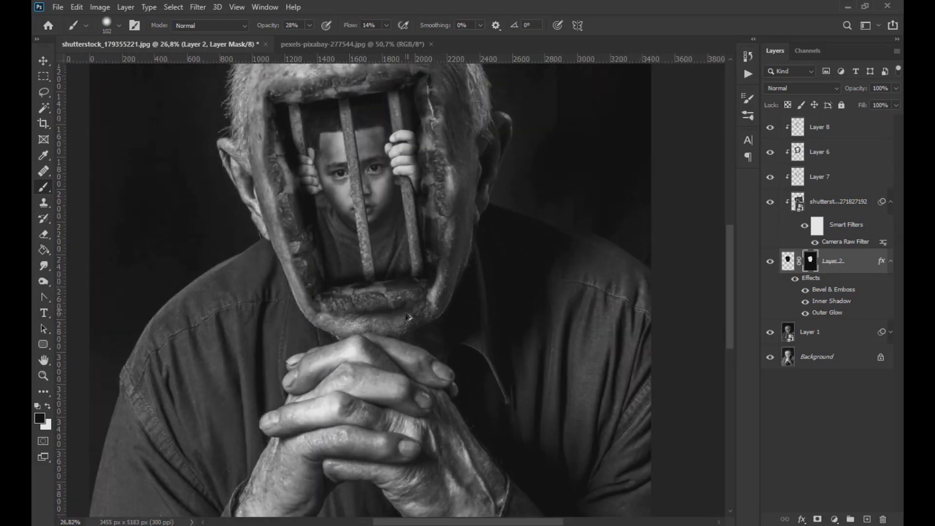
scroll(409, 317, "up", 1)
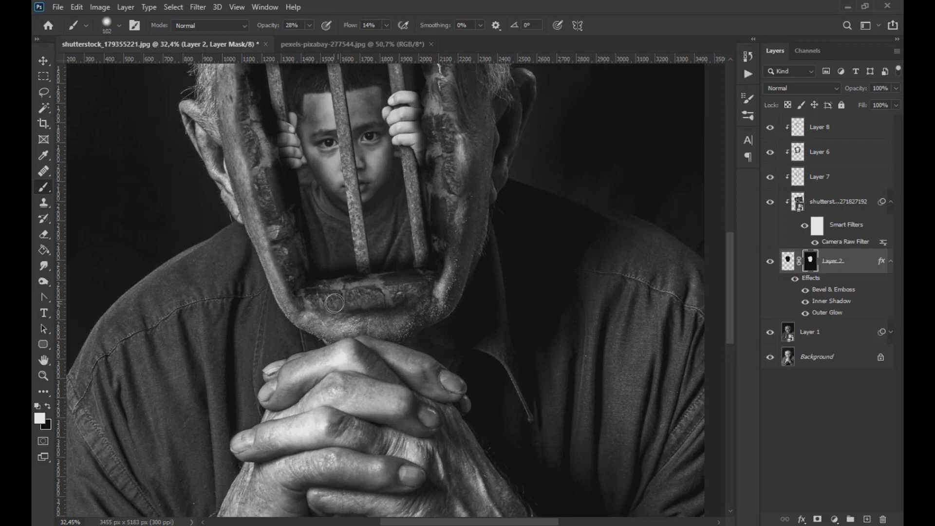
left_click(310, 26)
left_click(302, 40)
left_click(340, 313)
Paint black at 64% opacity on Layer 2's mask to merge the lower stones with the chin
scroll(435, 296, "down", 4)
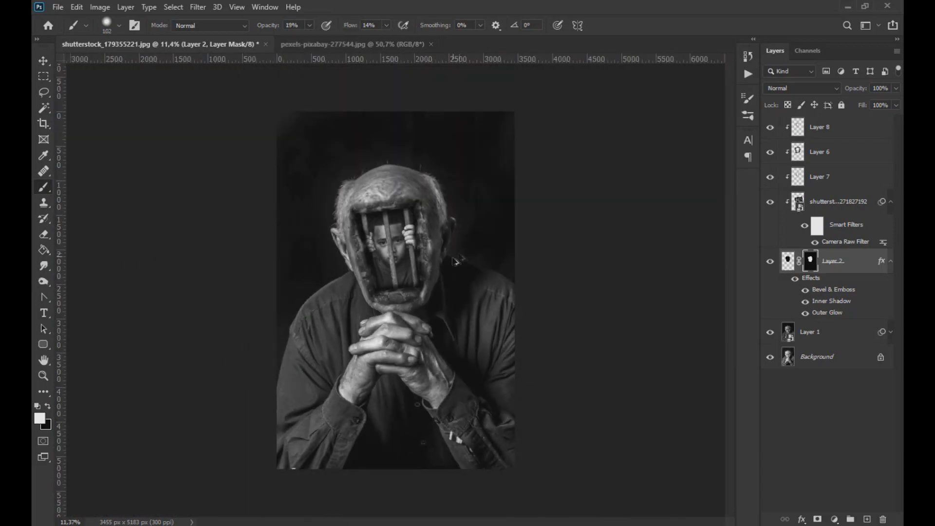
scroll(438, 298, "up", 5)
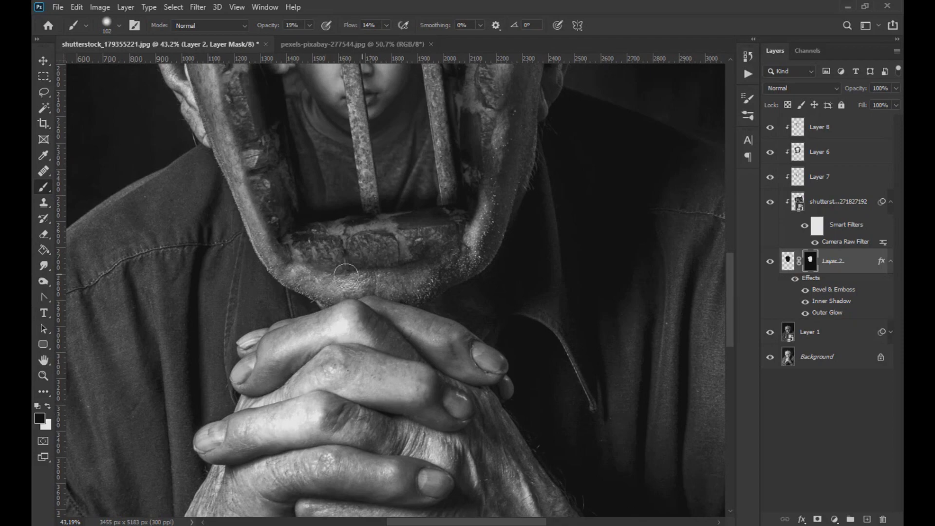
left_click_drag(309, 26, 325, 40)
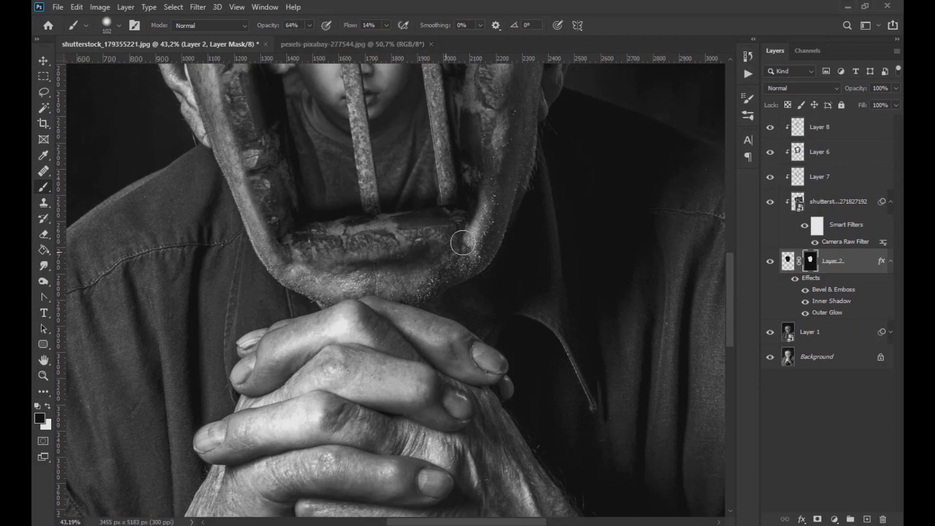
Stamp all visible layers into a new merged layer at the top of the layer stack
scroll(491, 236, "down", 4)
key("ctrl+shift+alt+e")
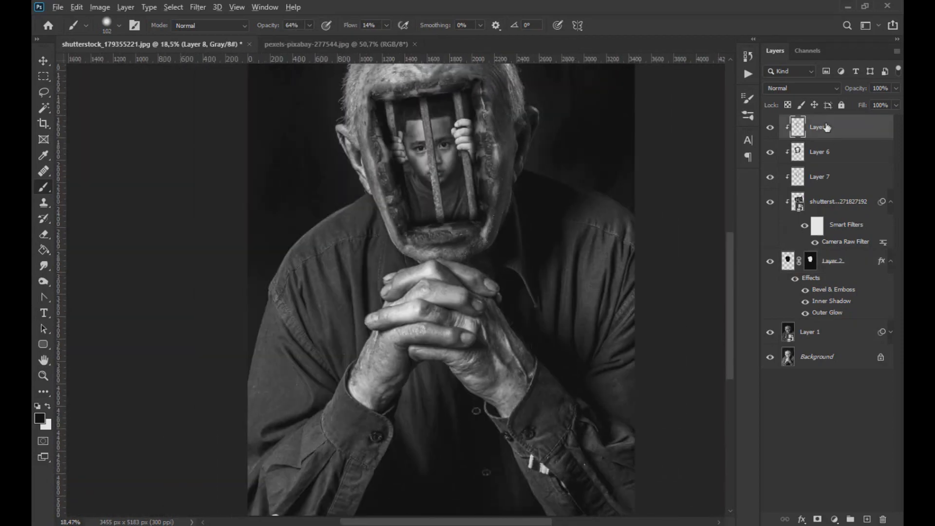
scroll(464, 231, "up", 4)
scroll(463, 231, "up", 2)
Try to smooth the area between the lower stones and the chin using the Healing Brush with sampled chin skin
key("j")
left_click(380, 299)
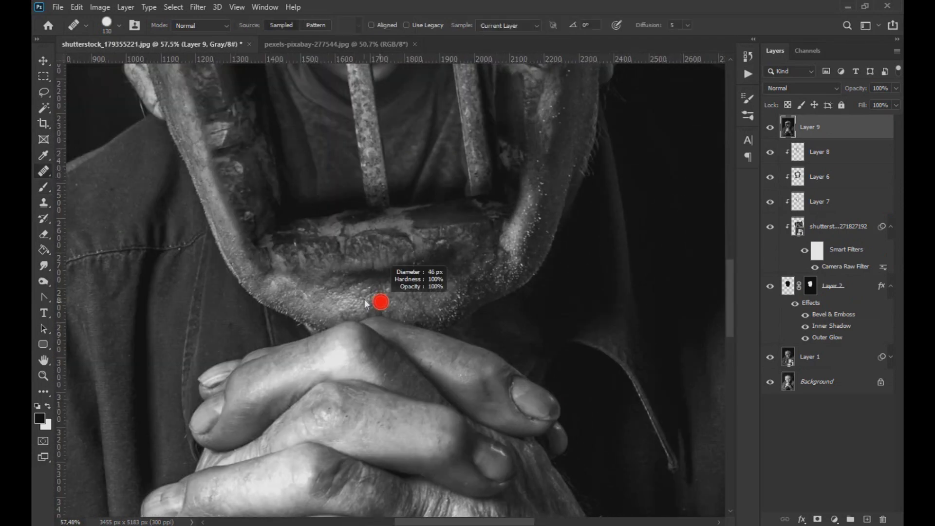
key("Return")
mouse_move(389, 269)
left_mouse_down()
mouse_move(428, 266)
mouse_move(348, 278)
mouse_move(329, 260)
mouse_move(350, 277)
mouse_move(454, 274)
mouse_move(484, 259)
mouse_move(294, 277)
mouse_move(257, 267)
mouse_move(419, 277)
left_mouse_up()
key("ctrl+z")
Blend the skin between the lower stones and the chin using a soft Healing Brush at 119 px and 0% hardness
left_click(106, 28)
left_click(52, 88)
left_click(118, 26)
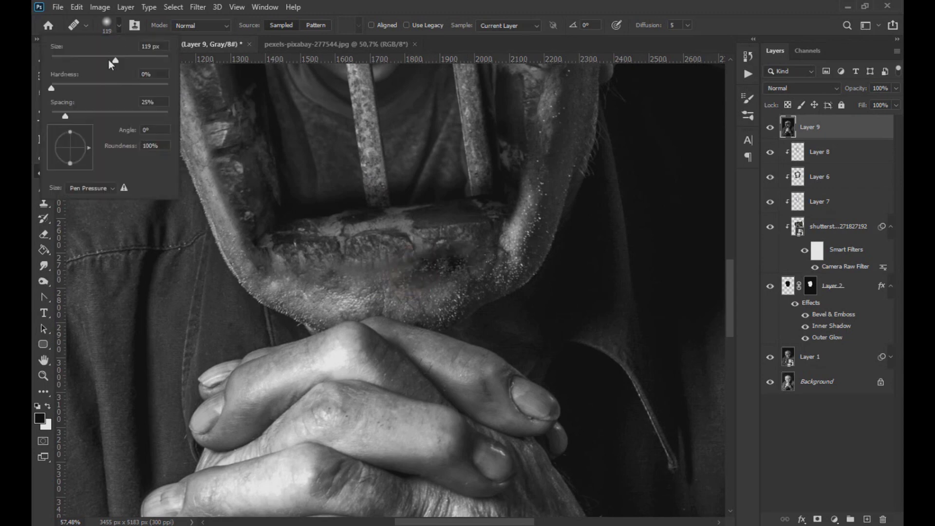
key("Return")
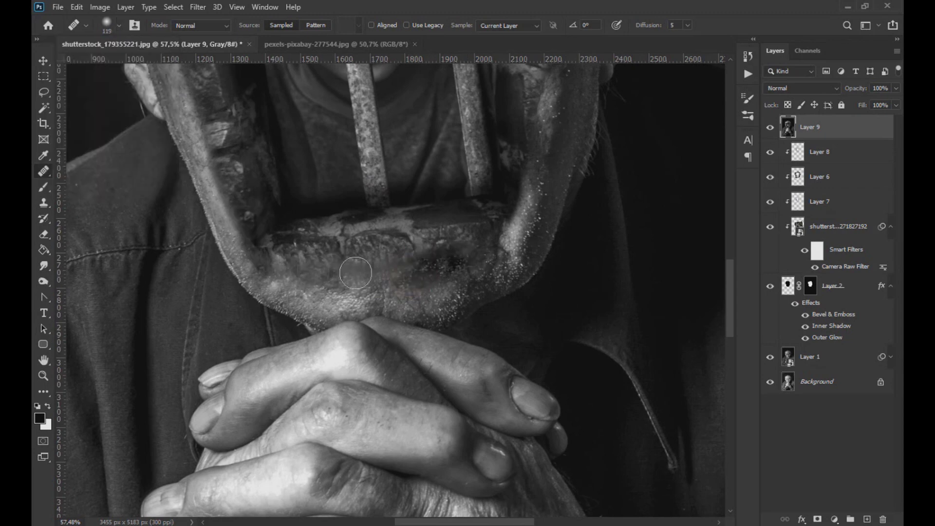
scroll(385, 280, "down", 3)
scroll(398, 276, "up", 2)
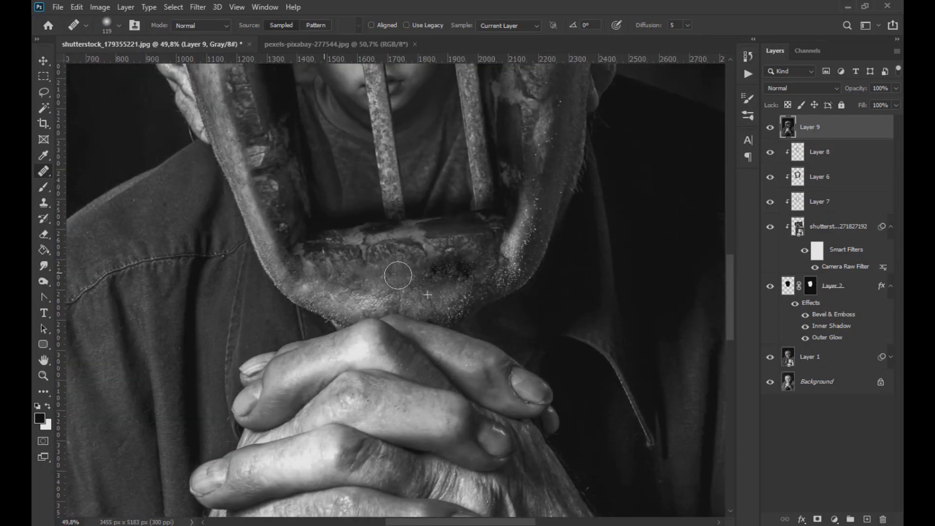
Lower Layer 9's opacity to 35% and compare the image with the layer hidden and shown
scroll(463, 190, "down", 3)
left_click(44, 77)
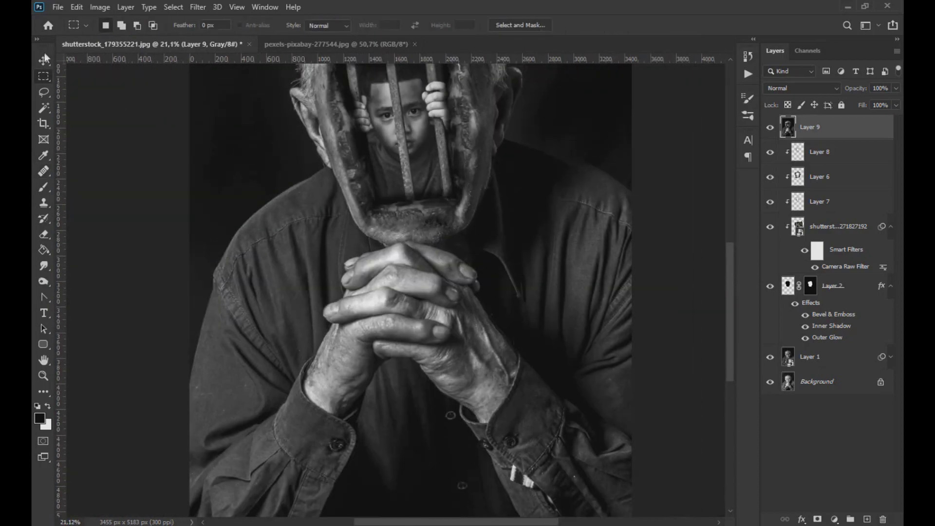
left_click(44, 61)
left_click_drag(872, 103, 876, 103)
scroll(501, 189, "down", 2)
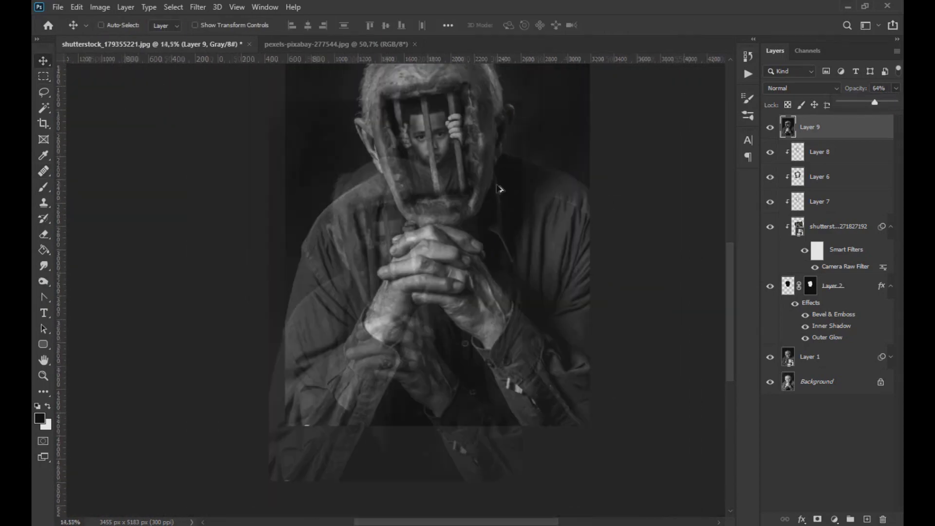
scroll(498, 266, "up", 4)
left_click(771, 127)
left_click(771, 128)
left_click(858, 103)
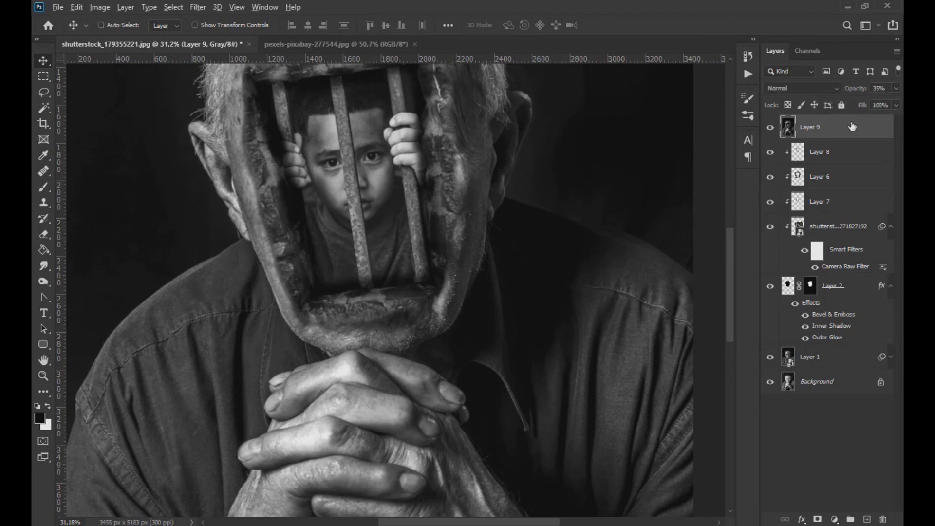
Stamp all visible layers into a new top layer and apply the Camera Raw Filter with Clarity +38 and Texture +16
key("ctrl+shift+alt+e")
left_click(198, 7)
left_click(229, 79)
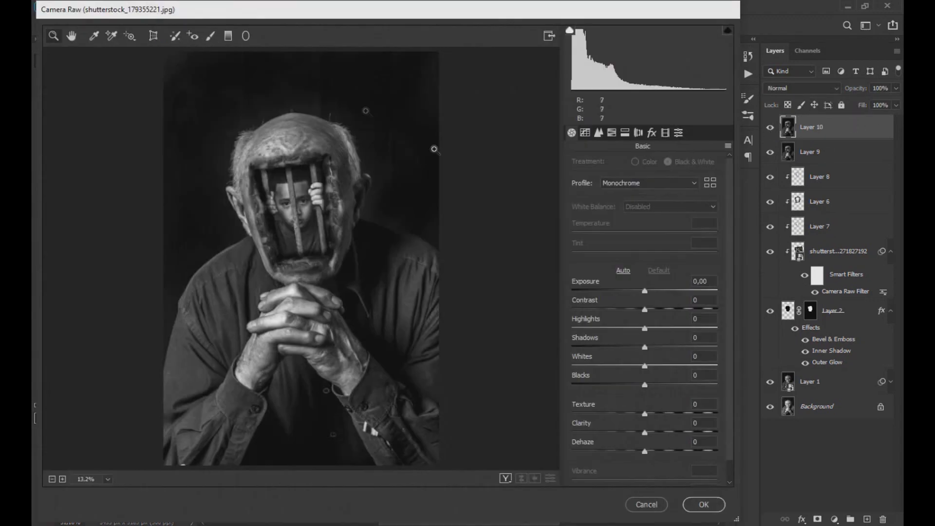
scroll(434, 149, "up", 3)
left_click_drag(645, 433, 672, 441)
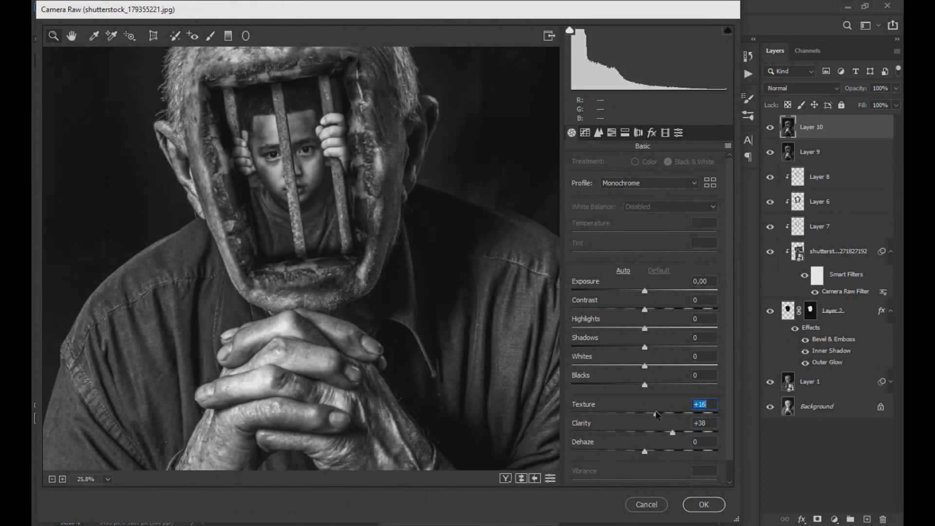
left_click(704, 505)
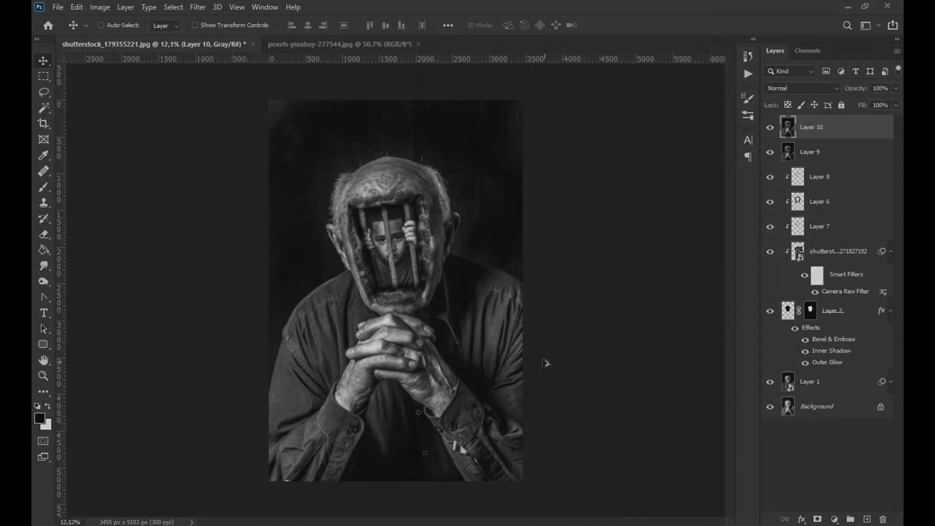